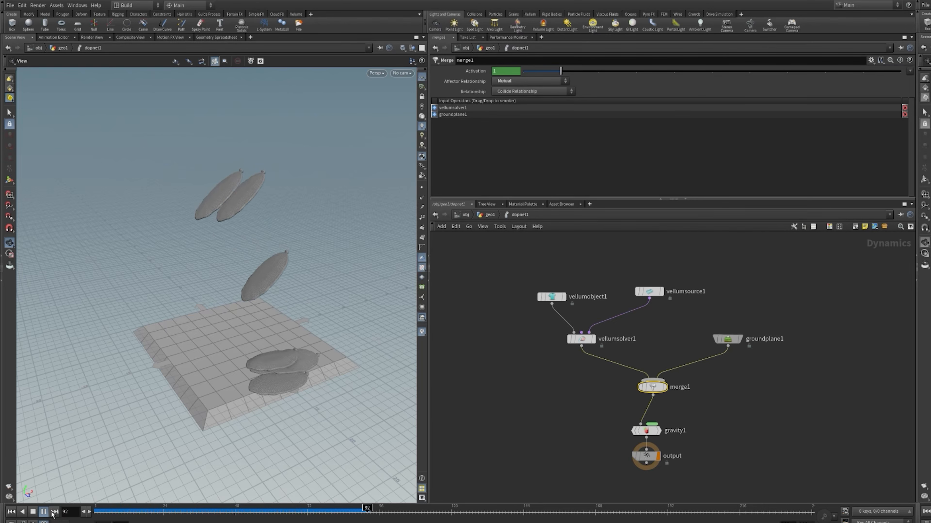
{"action": "left_click", "coordinate": [47, 512]}
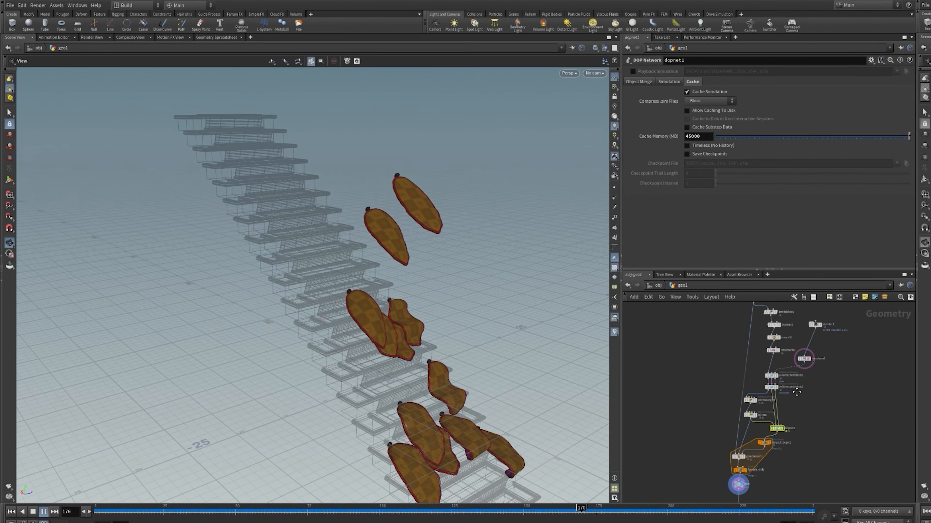
{"action": "left_click_drag", "start_coordinate": [690, 277], "coordinate": [683, 222]}
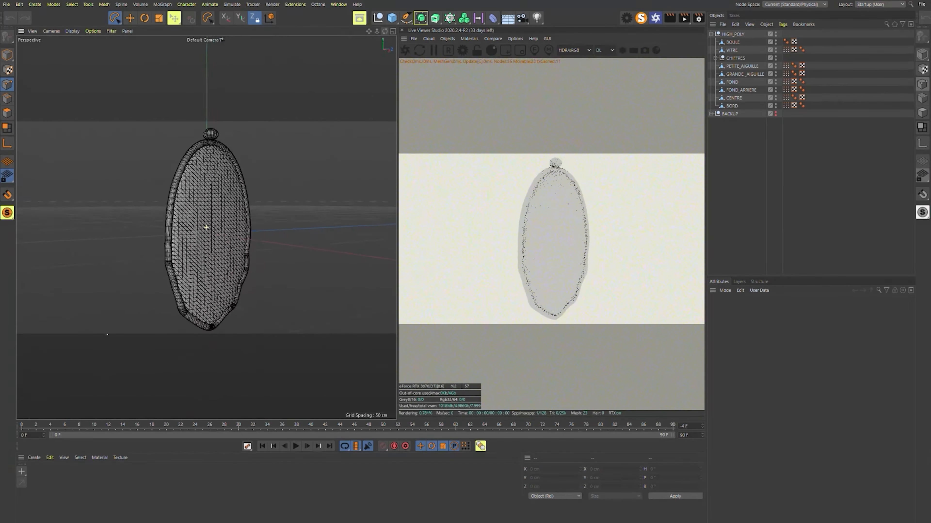
{"action": "mouse_move", "coordinate": [206, 227]}
{"action": "left_mouse_down", "text": "alt"}
{"action": "mouse_move", "coordinate": [246, 231]}
{"action": "mouse_move", "coordinate": [193, 237]}
{"action": "mouse_move", "coordinate": [194, 227]}
{"action": "mouse_move", "coordinate": [192, 237]}
{"action": "left_mouse_up", "text": "alt"}
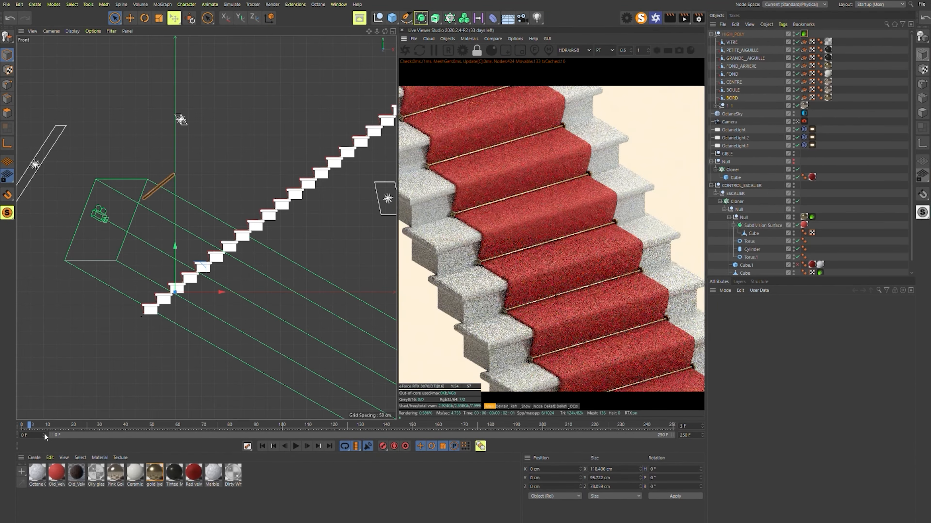
{"action": "left_click_drag", "start_coordinate": [32, 426], "coordinate": [55, 425]}
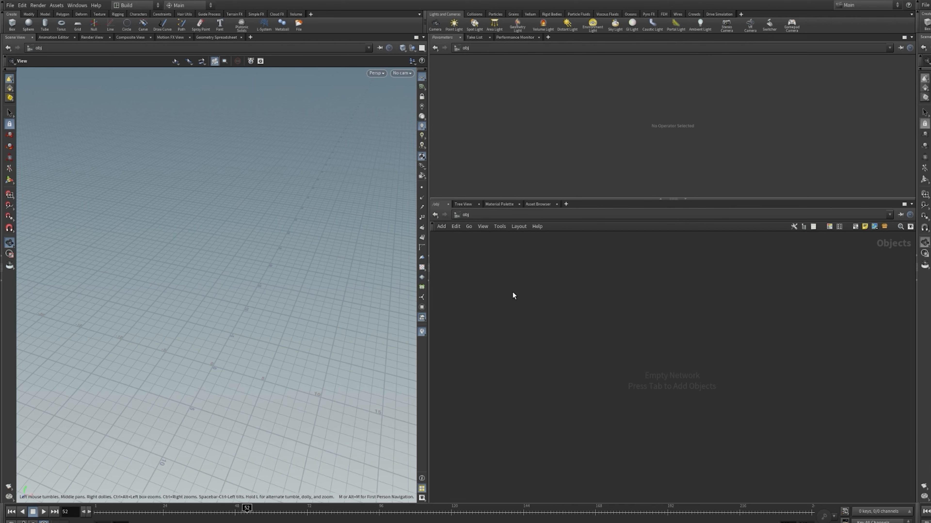
- Create a Geometry object in the empty scene and go inside its network
{"action": "key", "text": "Tab"}
{"action": "left_click", "coordinate": [512, 291]}
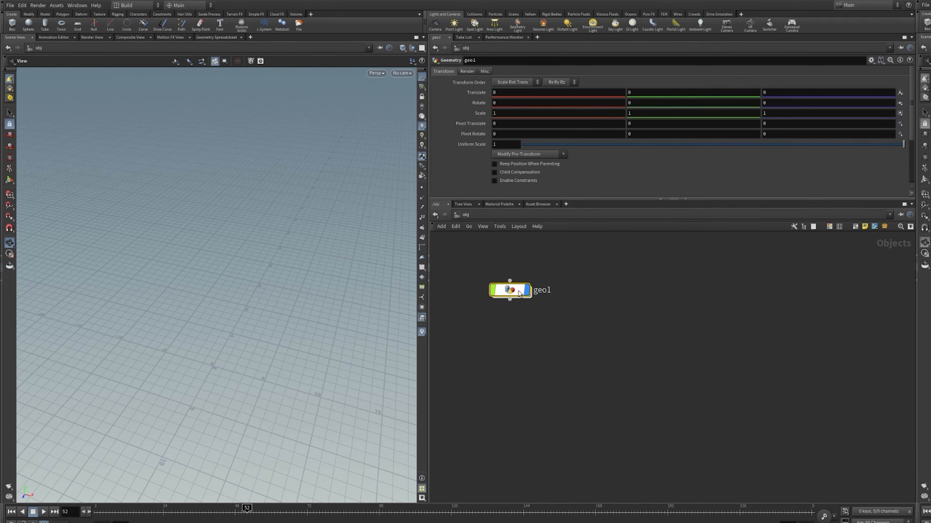
{"action": "double_click", "coordinate": [524, 292]}
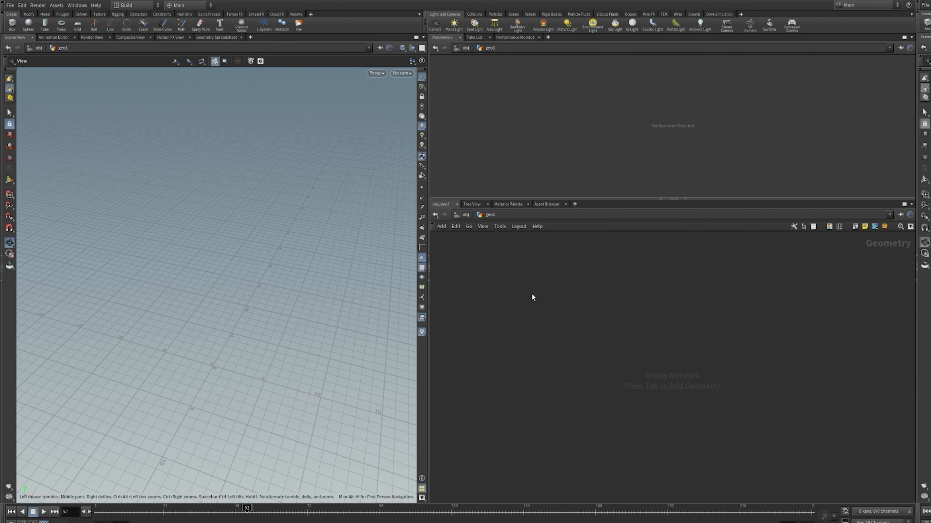
- Add a File node and load the clock model HORLOGE_HIGH_POLY_2.fbx into it
{"action": "key", "text": "Tab"}
{"action": "left_click", "coordinate": [533, 299]}
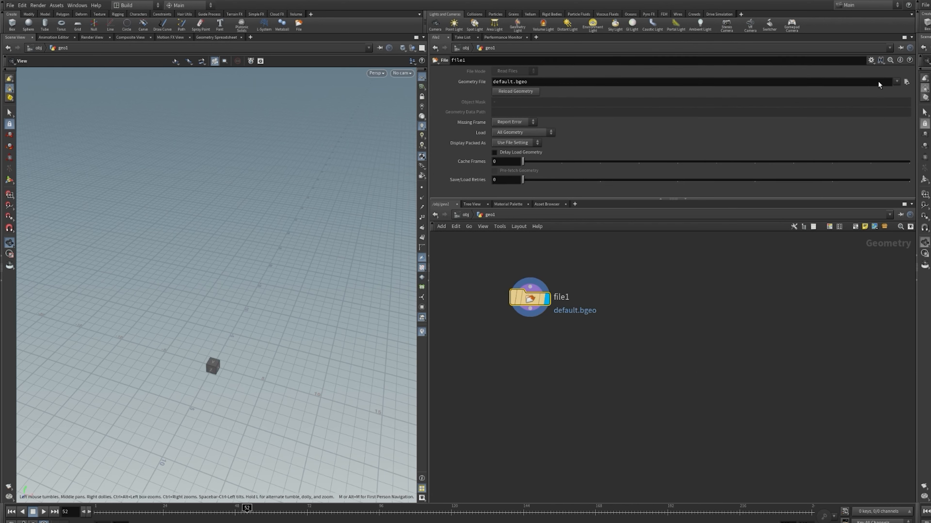
{"action": "left_click_drag", "start_coordinate": [345, 336], "coordinate": [302, 327]}
{"action": "right_click_drag", "start_coordinate": [325, 319], "coordinate": [367, 370]}
- Add a UV Unwrap node after the File node and display its result
{"action": "left_click", "coordinate": [530, 309]}
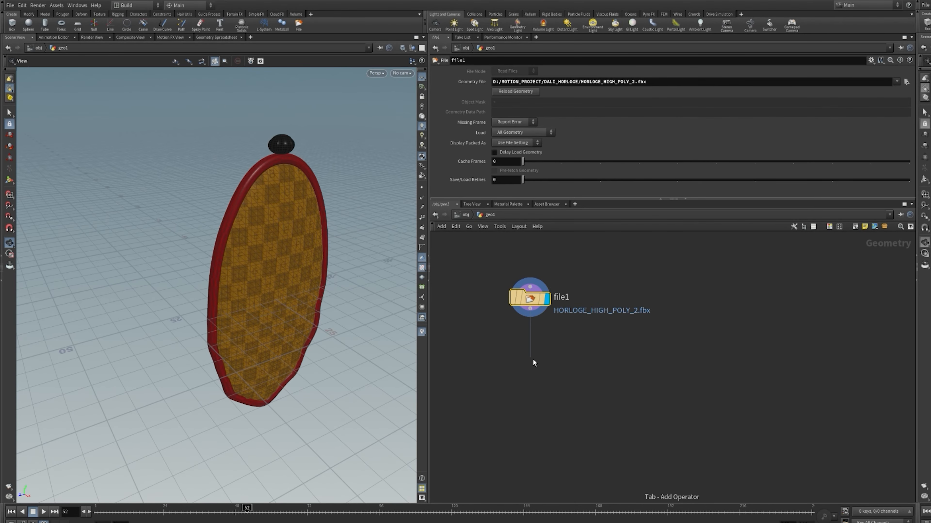
{"action": "left_click", "coordinate": [534, 361]}
{"action": "left_click_drag", "start_coordinate": [533, 361], "coordinate": [540, 351]}
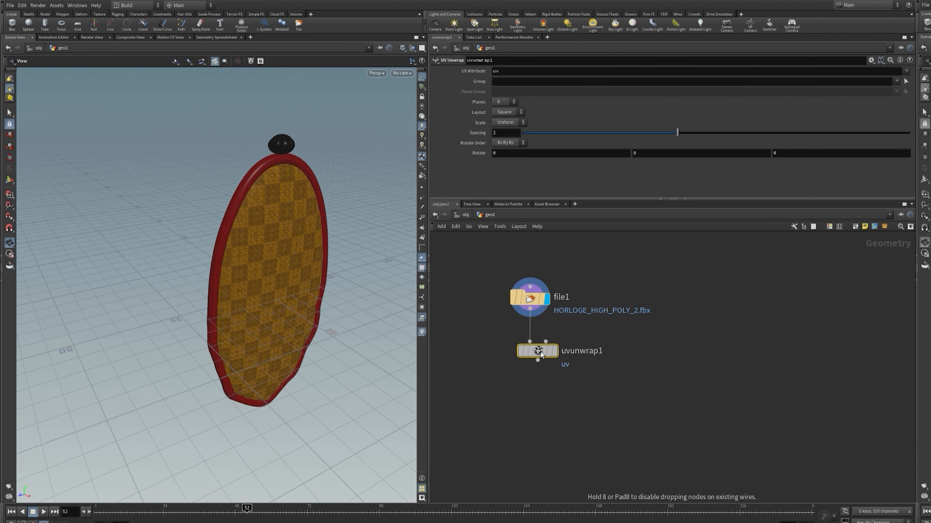
{"action": "mouse_move", "coordinate": [540, 352]}
{"action": "left_click", "coordinate": [559, 331]}
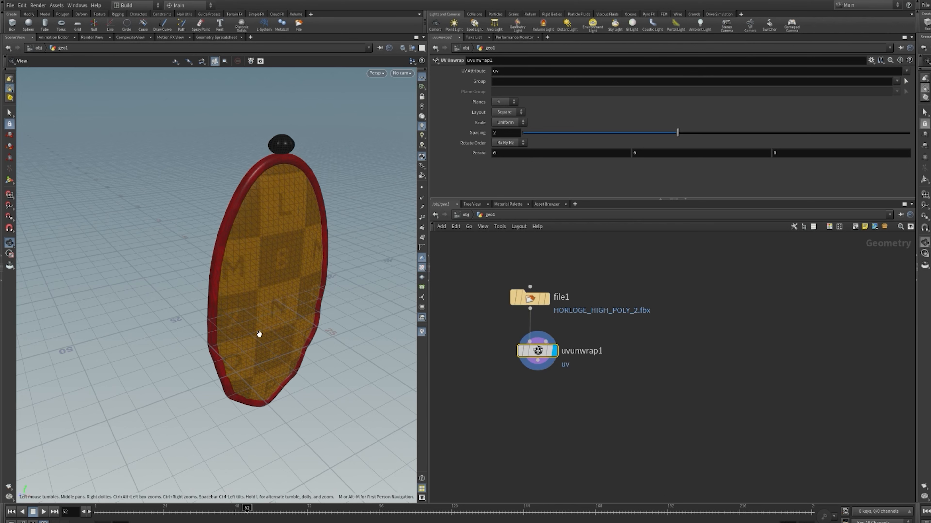
- Add a Transform node after the UV Unwrap, set its uniform scale to 0.1 and display it
{"action": "left_click", "coordinate": [537, 361]}
{"action": "left_click", "coordinate": [540, 418]}
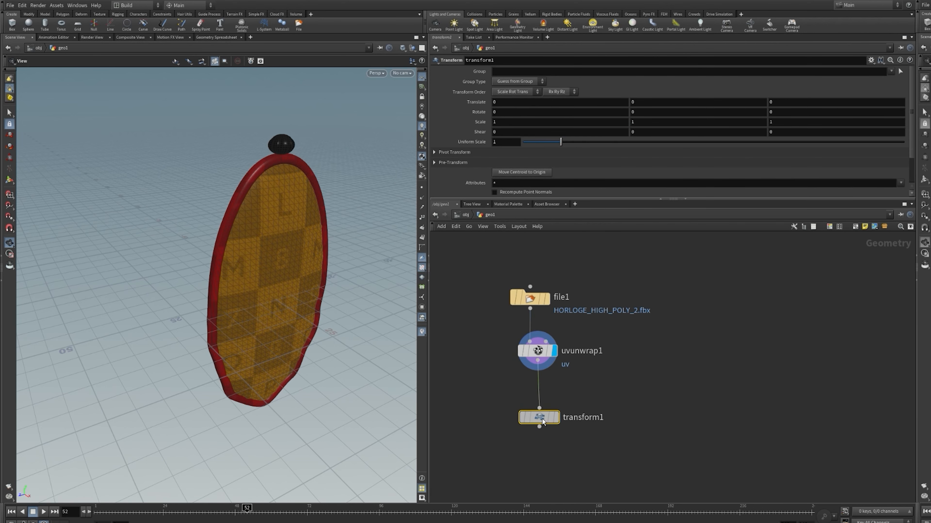
{"action": "left_click_drag", "start_coordinate": [509, 142], "coordinate": [472, 143]}
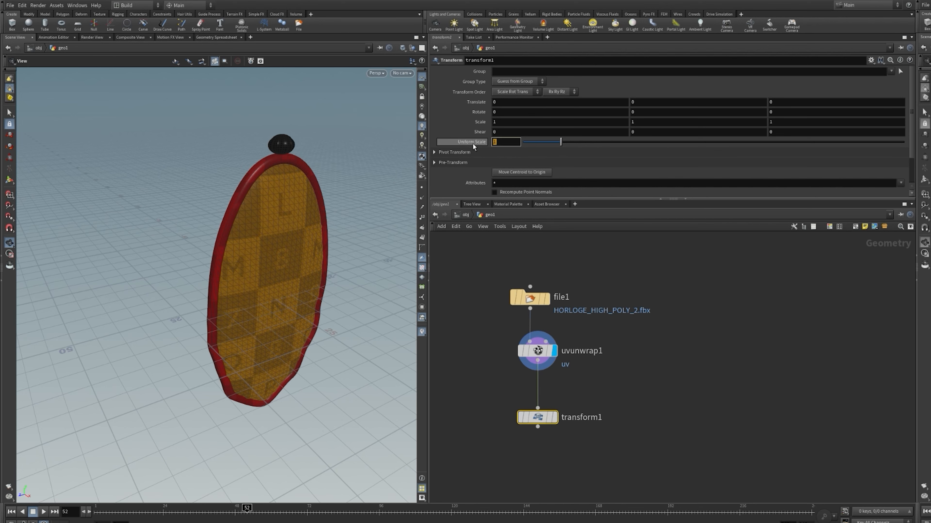
{"action": "type", "text": "0.1"}
{"action": "key", "text": "Return"}
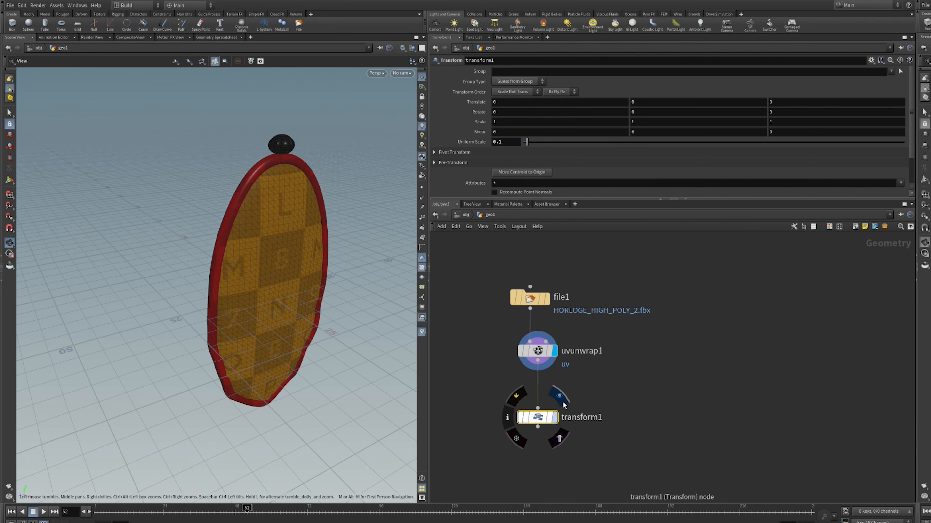
{"action": "left_click", "coordinate": [562, 401]}
{"action": "key", "text": "space+g"}
- Set the Transform node's translation to -3 in X and 20 in Y
{"action": "left_click_drag", "start_coordinate": [502, 102], "coordinate": [465, 102]}
{"action": "type", "text": "-3"}
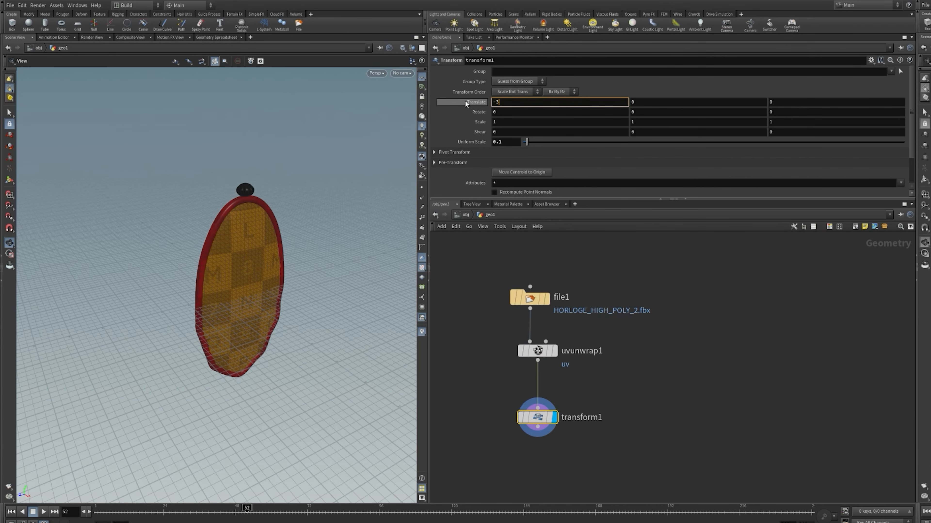
{"action": "key", "text": "Tab"}
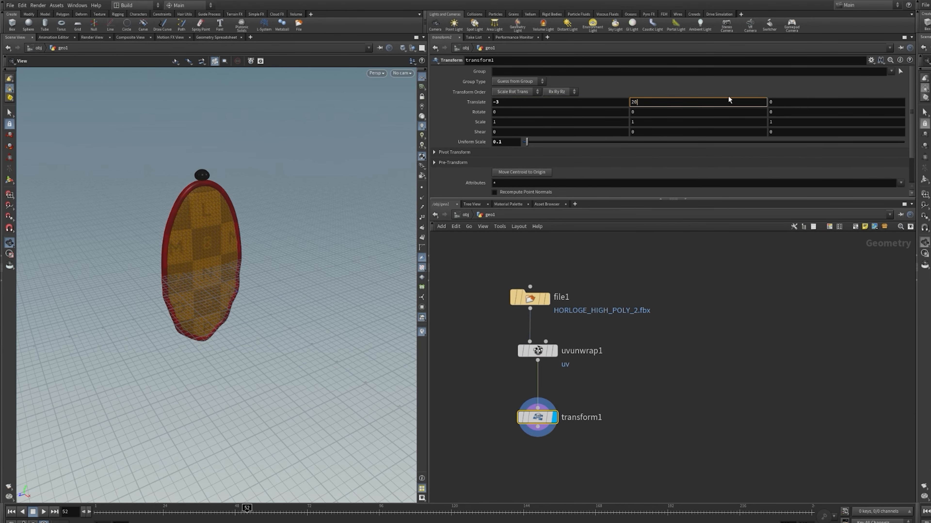
{"action": "key", "text": "Tab"}
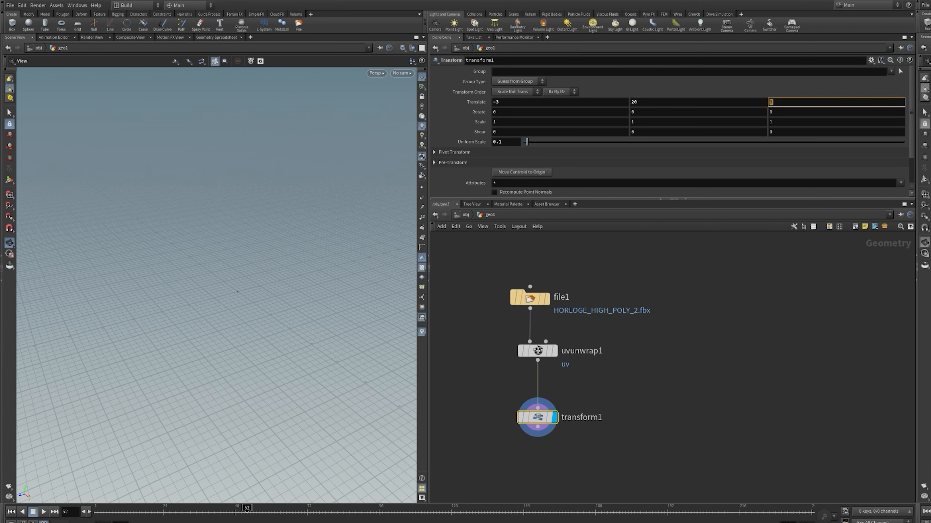
- Set the Transform node's rotation to 180 in Y and -50 in Z
{"action": "key", "text": "Tab"}
{"action": "key", "text": "Tab"}
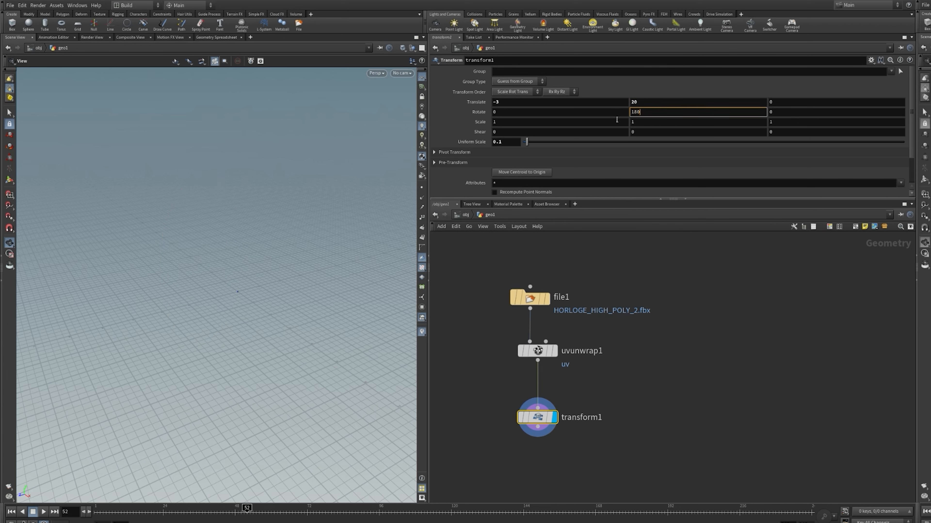
{"action": "key", "text": "Tab"}
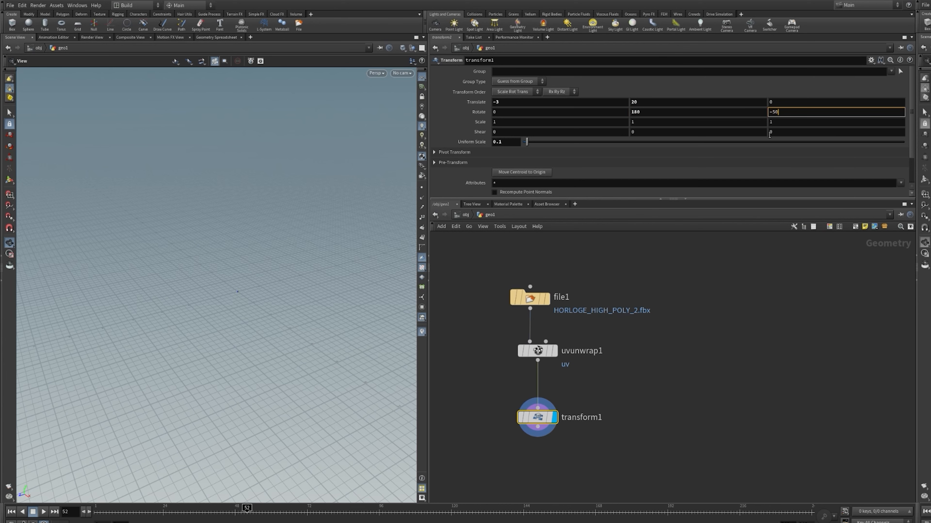
{"action": "left_click", "coordinate": [680, 296]}
{"action": "left_click", "coordinate": [540, 410]}
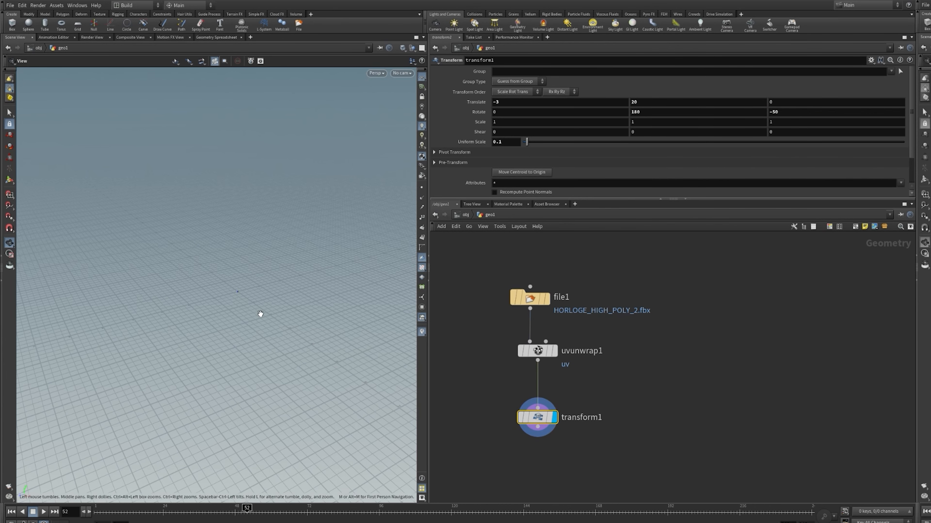
{"action": "key", "text": "g"}
{"action": "left_click_drag", "start_coordinate": [327, 318], "coordinate": [313, 300]}
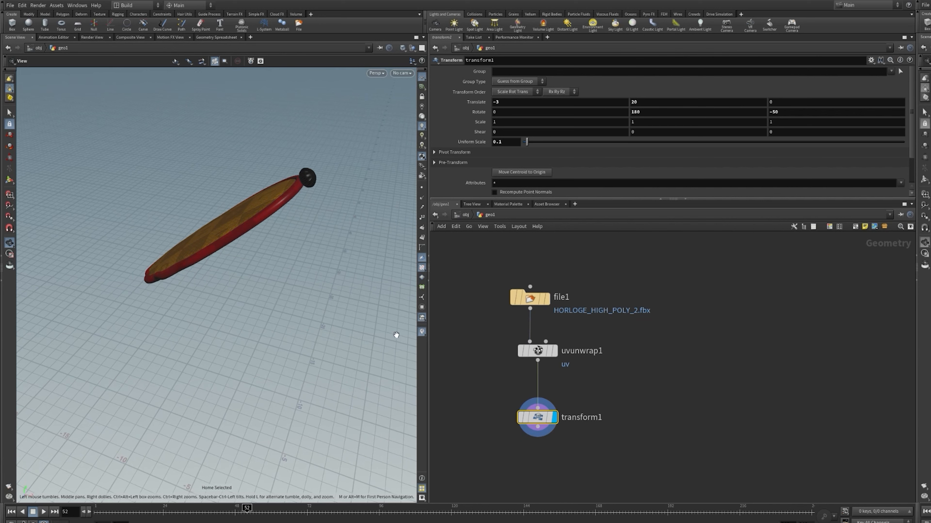
- Branch an Attribute Delete node off the Transform and delete all point, vertex, primitive and detail attributes with *
{"action": "left_click_drag", "start_coordinate": [544, 418], "coordinate": [544, 406]}
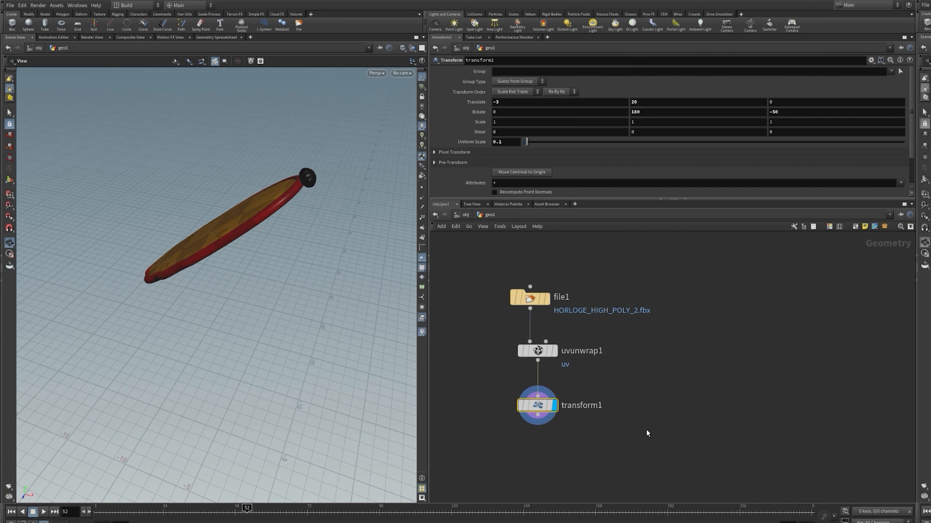
{"action": "middle_click_drag", "start_coordinate": [646, 431], "coordinate": [654, 370]}
{"action": "left_click_drag", "start_coordinate": [554, 358], "coordinate": [624, 386]}
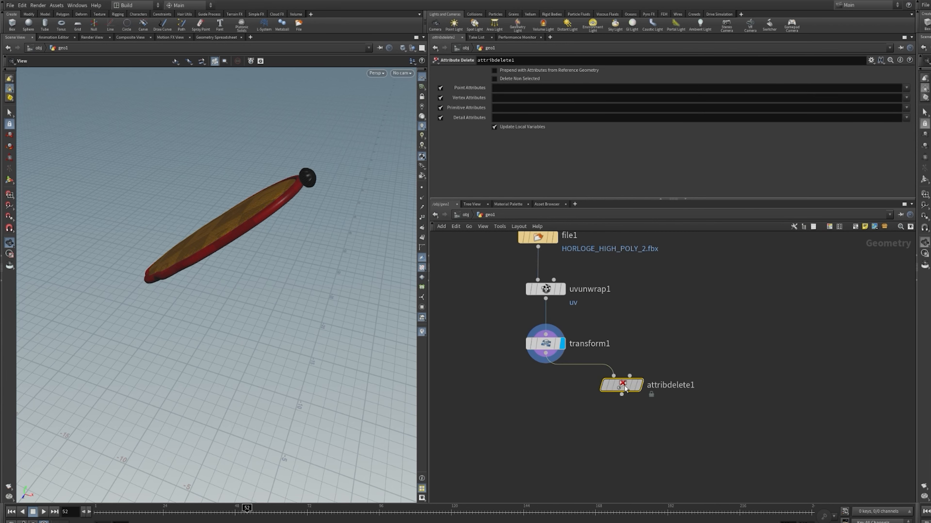
{"action": "left_click_drag", "start_coordinate": [623, 385], "coordinate": [646, 394]}
{"action": "middle_click_drag", "start_coordinate": [765, 379], "coordinate": [736, 339]}
{"action": "left_click", "coordinate": [517, 92]}
{"action": "type", "text": "*"}
{"action": "key", "text": "Tab"}
{"action": "type", "text": "*"}
{"action": "key", "text": "Tab"}
{"action": "type", "text": "*"}
{"action": "key", "text": "Tab"}
- Add a Boolean node after the Attribute Delete and set its operation to Intersect
{"action": "left_click", "coordinate": [624, 362]}
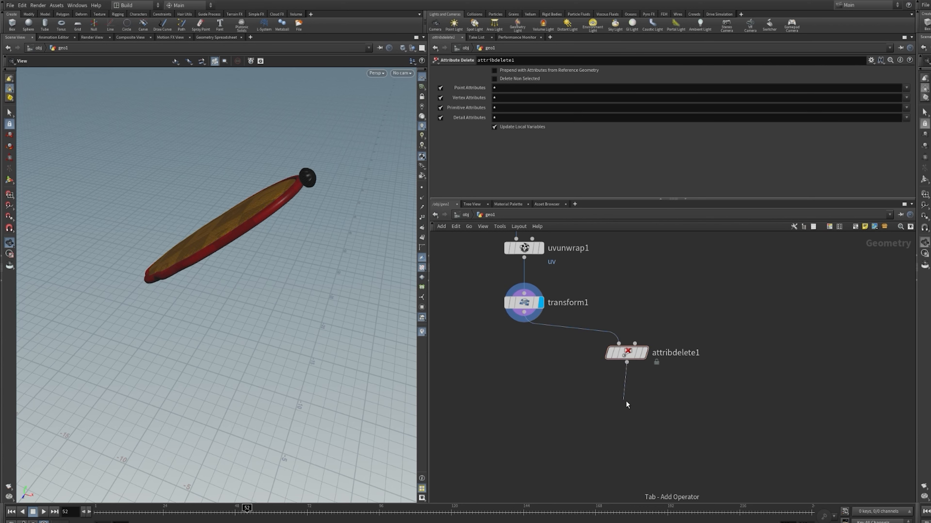
{"action": "key", "text": "Tab"}
{"action": "left_click", "coordinate": [626, 402]}
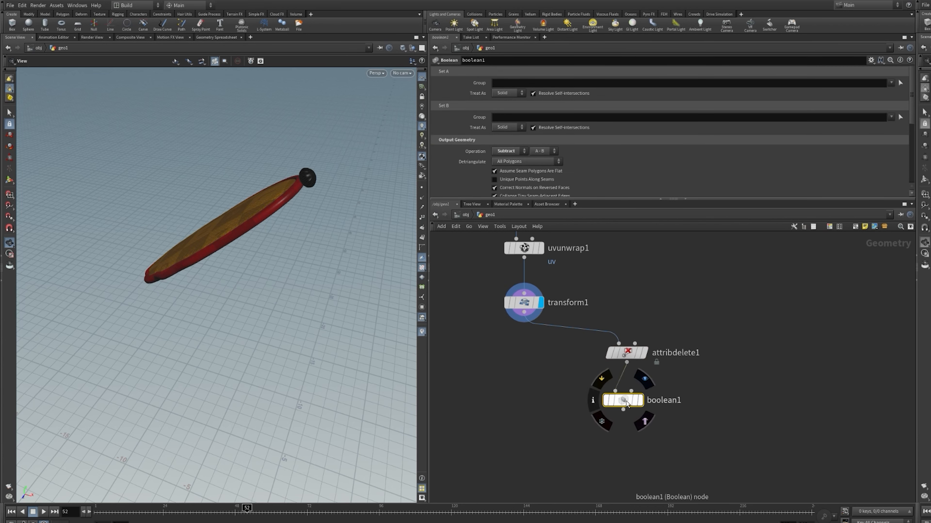
{"action": "left_click_drag", "start_coordinate": [627, 404], "coordinate": [639, 410]}
{"action": "left_click", "coordinate": [507, 155]}
{"action": "left_click", "coordinate": [512, 173]}
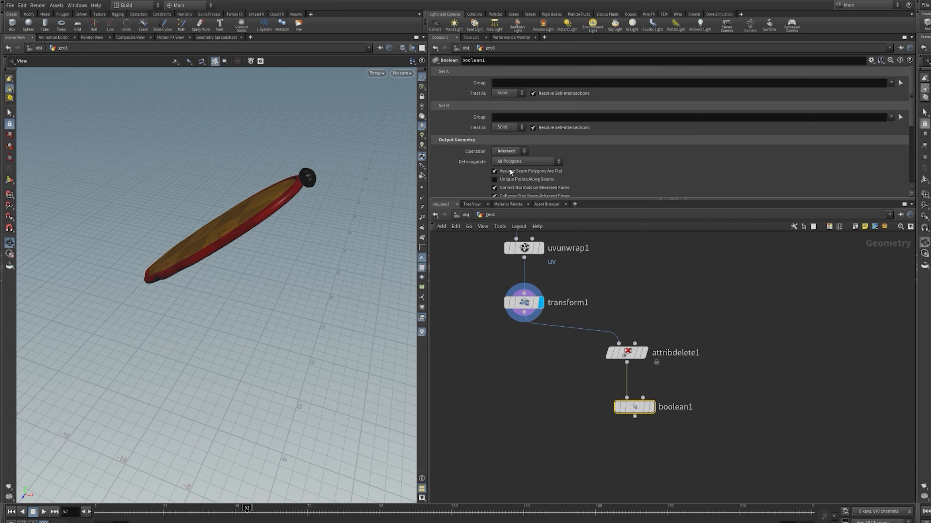
- Add a Remesh node after the Boolean, display it, set its iterations to 5 and inspect the resulting mesh
{"action": "left_click", "coordinate": [617, 429]}
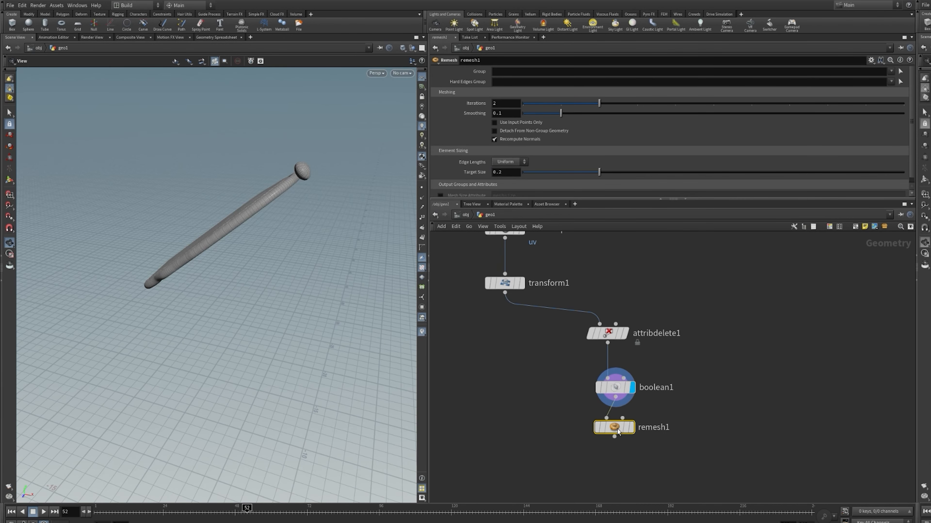
{"action": "left_click_drag", "start_coordinate": [616, 428], "coordinate": [626, 428]}
{"action": "mouse_move", "coordinate": [626, 428]}
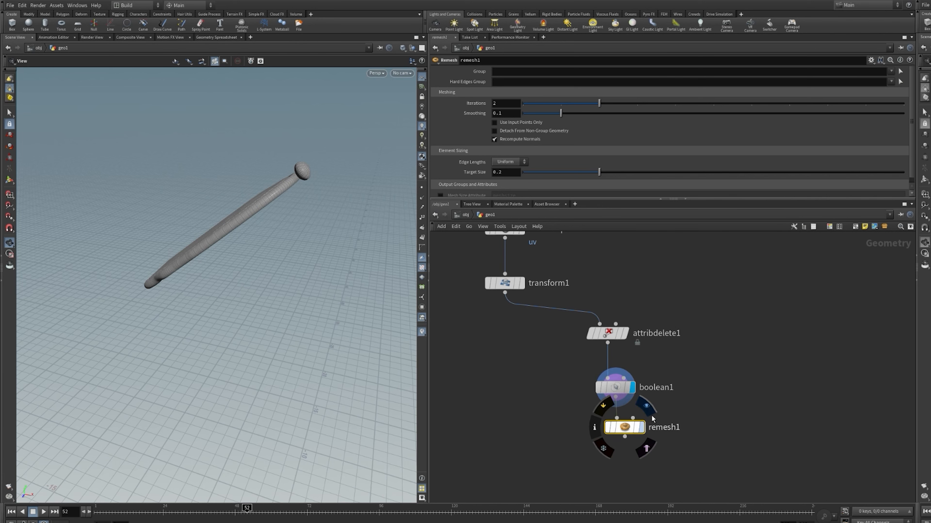
{"action": "left_click", "coordinate": [648, 409]}
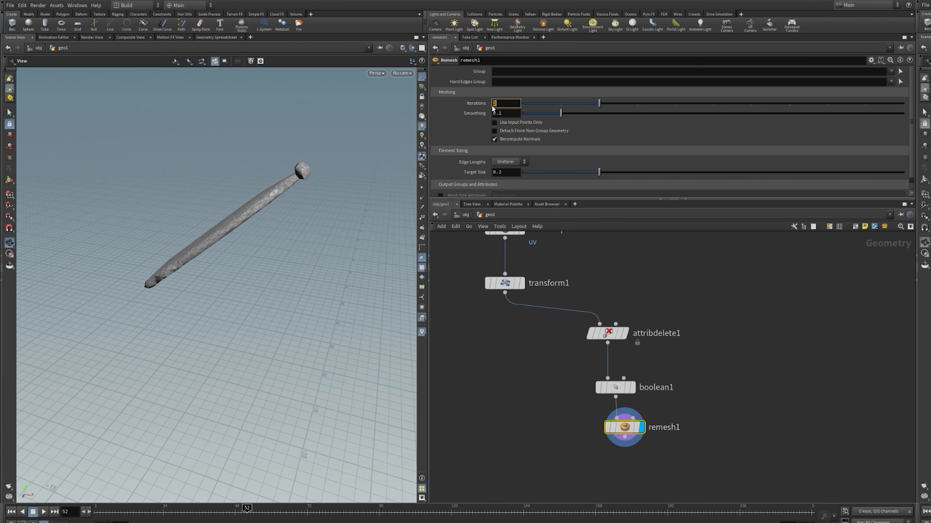
{"action": "key", "text": "Return"}
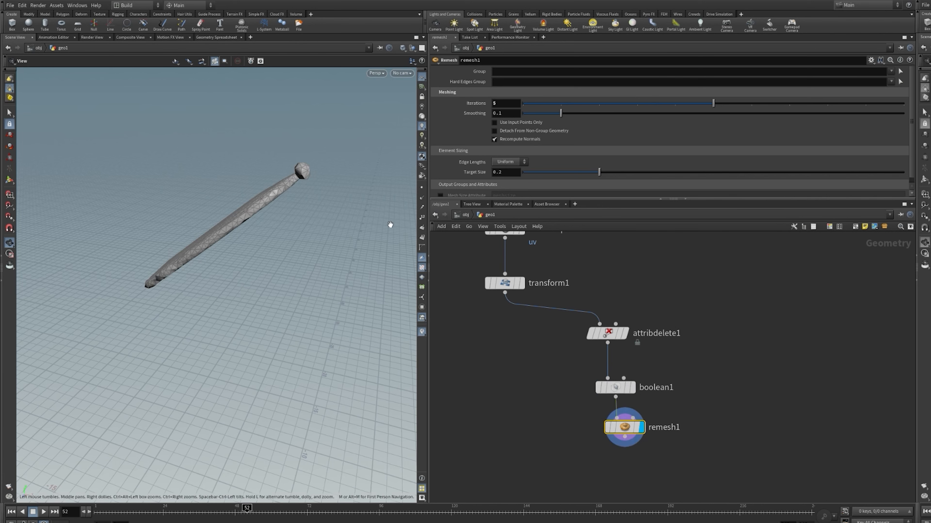
{"action": "left_click_drag", "start_coordinate": [361, 311], "coordinate": [260, 303]}
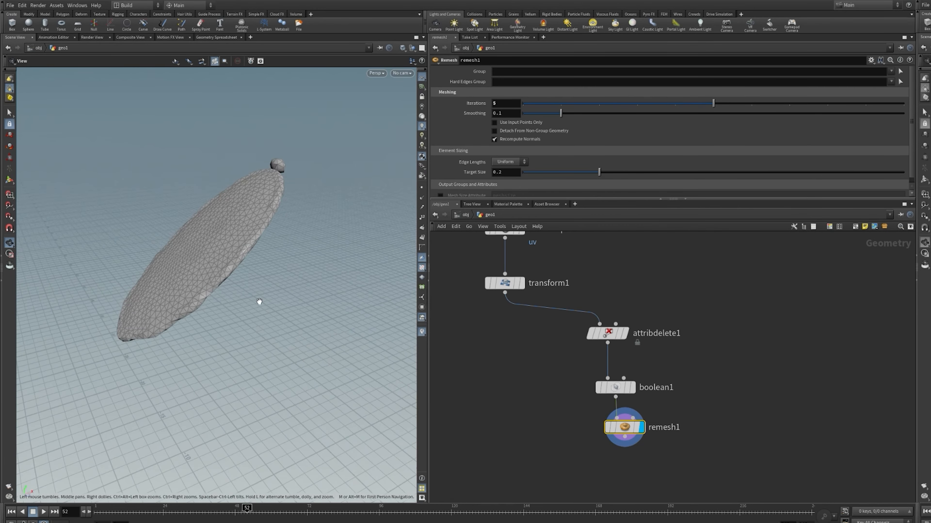
{"action": "scroll", "coordinate": [205, 307], "scroll_direction": "up", "scroll_amount": 8}
{"action": "scroll", "coordinate": [210, 290], "scroll_direction": "up", "scroll_amount": 2}
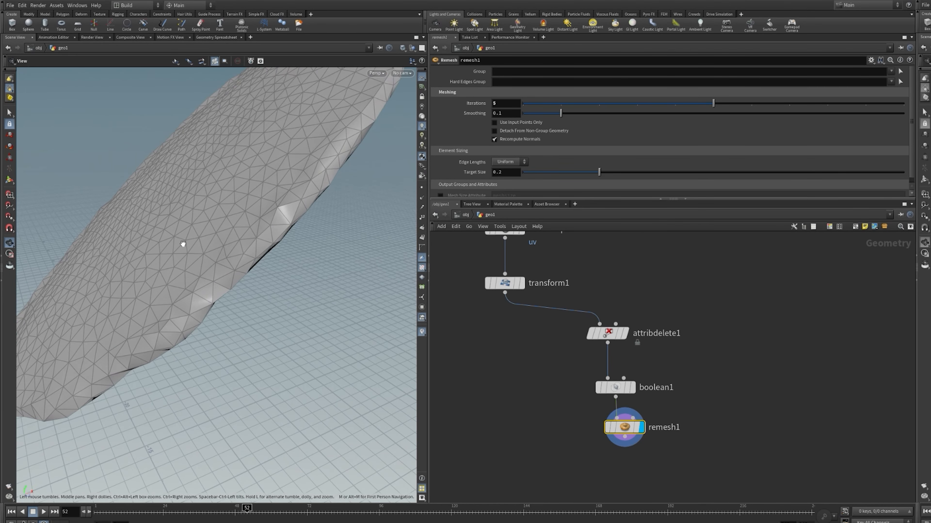
{"action": "scroll", "coordinate": [305, 310], "scroll_direction": "down", "scroll_amount": 8}
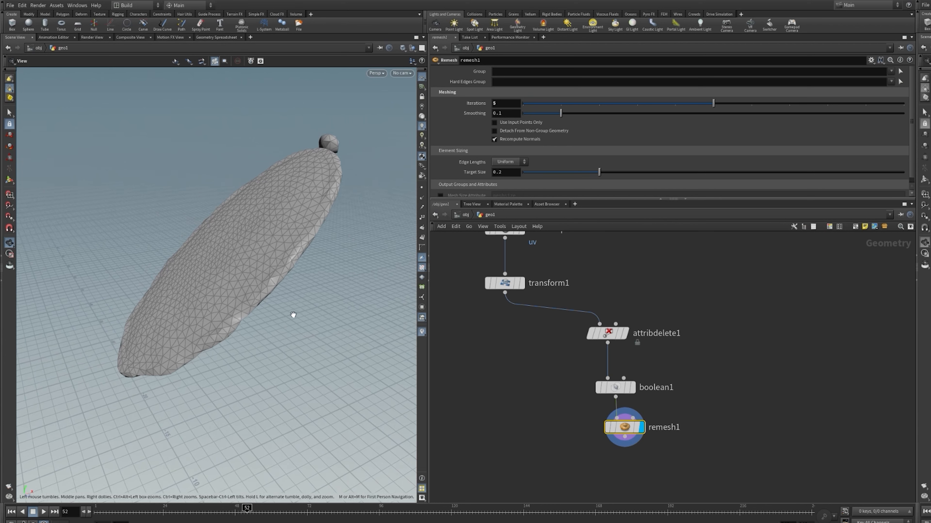
- Add a Tet Conform node after the Remesh and display the tetrahedral mesh
{"action": "left_click", "coordinate": [625, 437]}
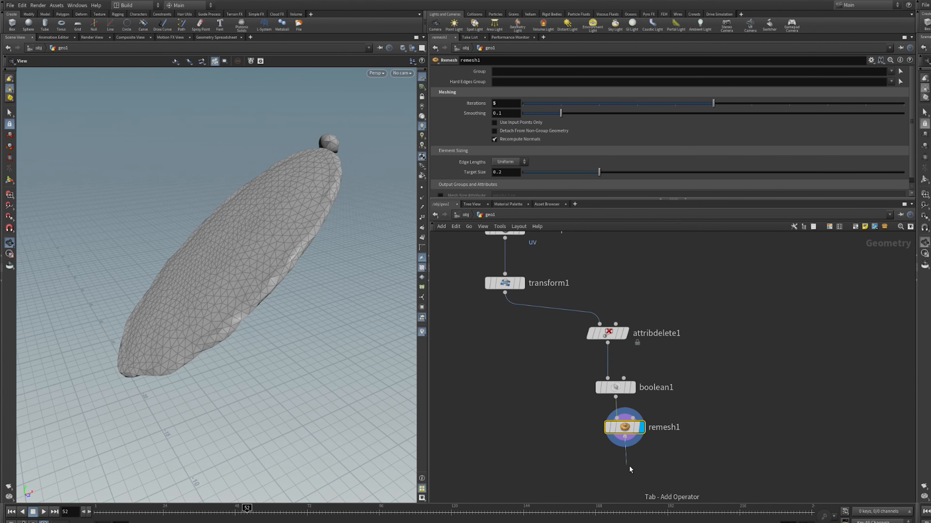
{"action": "left_click", "coordinate": [629, 467]}
{"action": "left_click_drag", "start_coordinate": [629, 466], "coordinate": [640, 468]}
{"action": "middle_click_drag", "start_coordinate": [702, 461], "coordinate": [703, 365]}
{"action": "left_click_drag", "start_coordinate": [634, 371], "coordinate": [631, 384]}
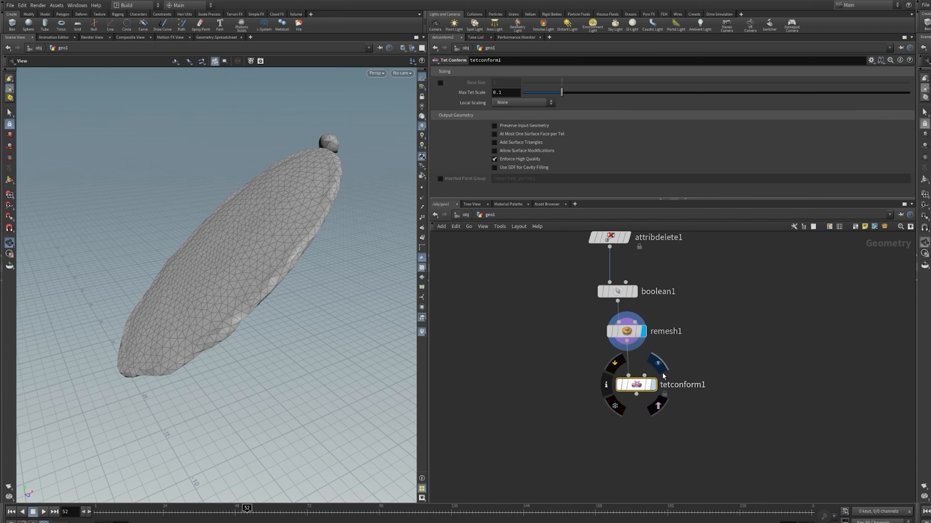
{"action": "left_click", "coordinate": [662, 373]}
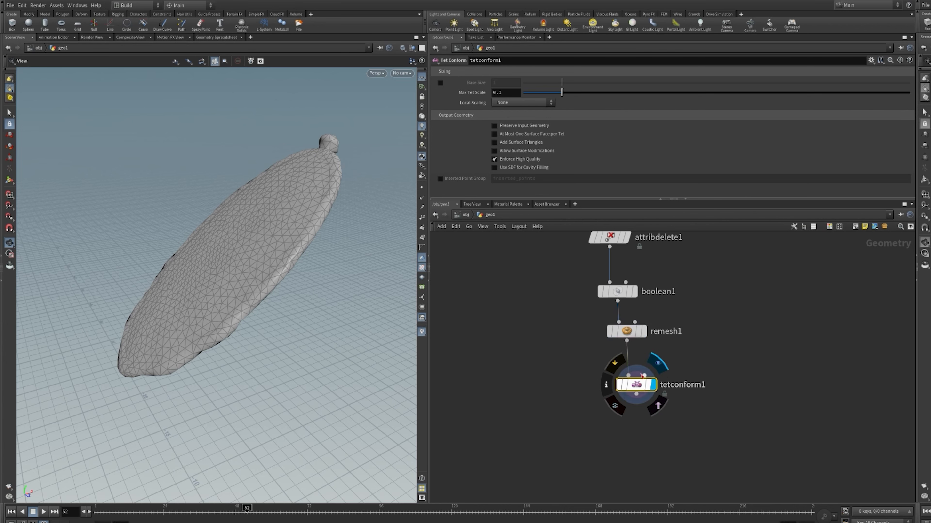
- Add a Vellum Constraints node after the Tet Conform and set its constraint type to Cloth
{"action": "middle_click_drag", "start_coordinate": [642, 463], "coordinate": [607, 384]}
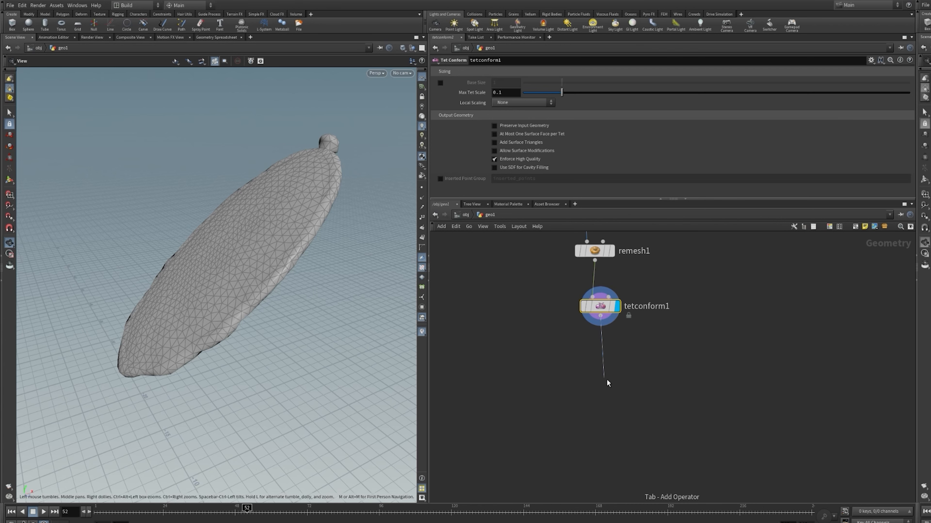
{"action": "left_click", "coordinate": [608, 383]}
{"action": "left_click_drag", "start_coordinate": [607, 383], "coordinate": [611, 368]}
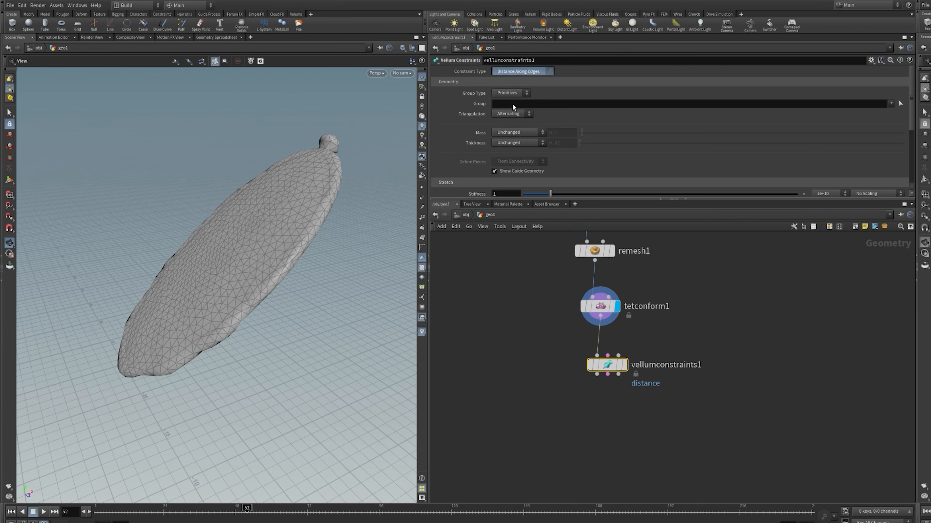
{"action": "left_click", "coordinate": [506, 105]}
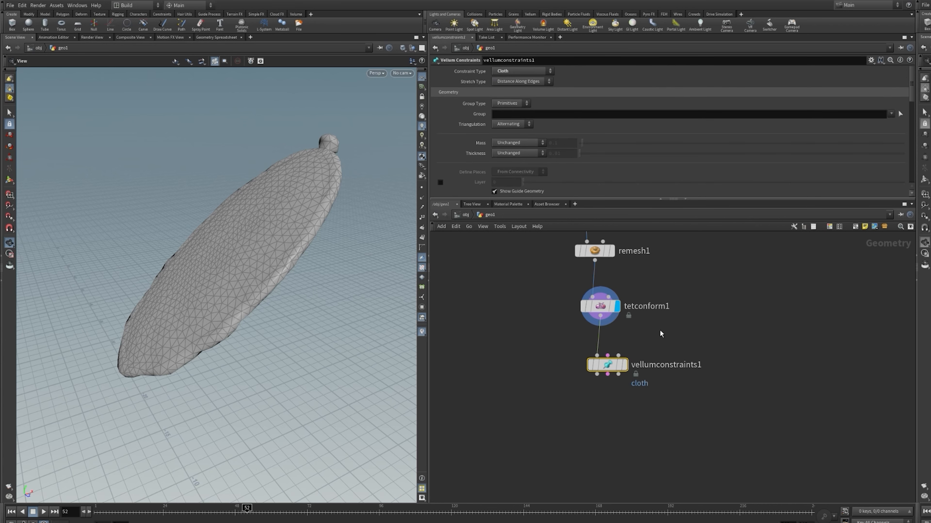
{"action": "left_click_drag", "start_coordinate": [609, 365], "coordinate": [609, 357]}
- Chain a second Vellum Constraints node below the cloth one and set its constraint type to Tetrahedral Volume
{"action": "left_click", "coordinate": [597, 366]}
{"action": "key", "text": "Tab"}
{"action": "key", "text": "Return"}
{"action": "left_click", "coordinate": [601, 406]}
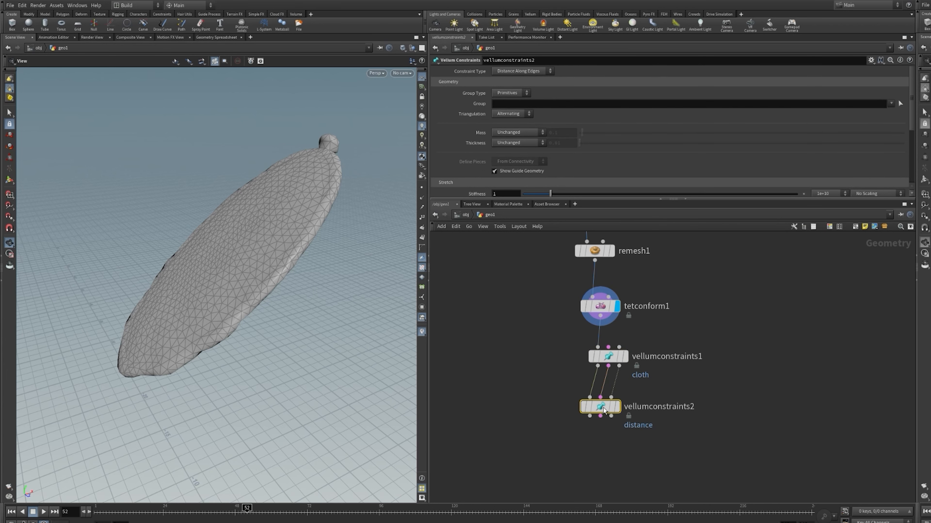
{"action": "left_click_drag", "start_coordinate": [604, 410], "coordinate": [611, 412]}
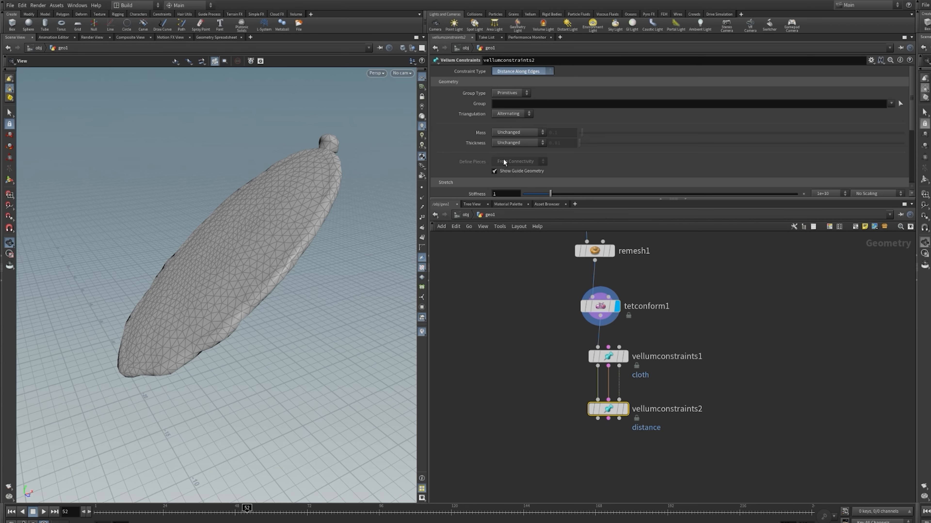
{"action": "left_click", "coordinate": [512, 163]}
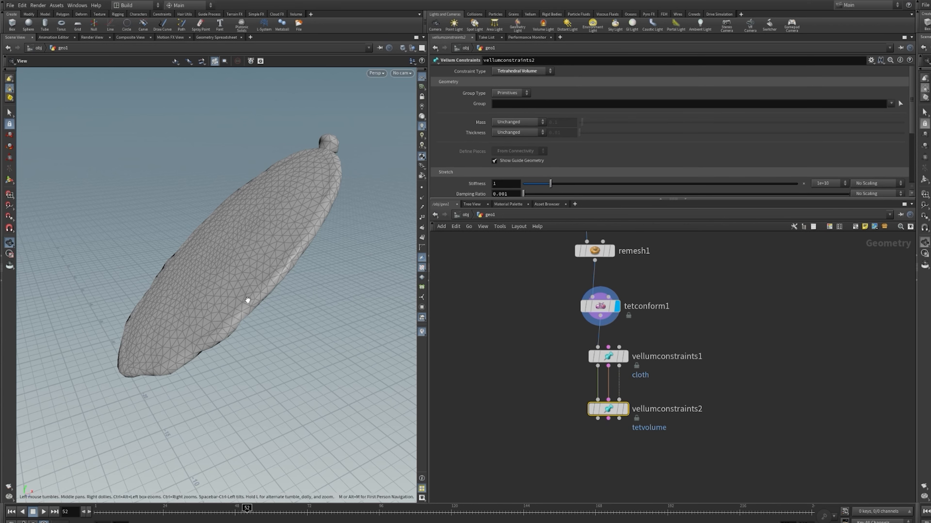
- Set the cloth constraint's stretch stiffness to 5 with a multiplier of 100
{"action": "left_click", "coordinate": [608, 356]}
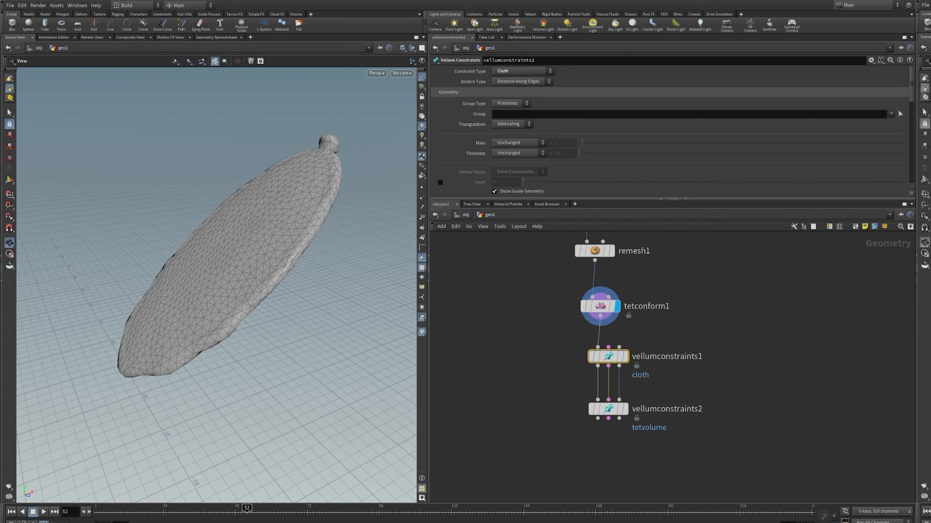
{"action": "left_click_drag", "start_coordinate": [911, 96], "coordinate": [912, 148]}
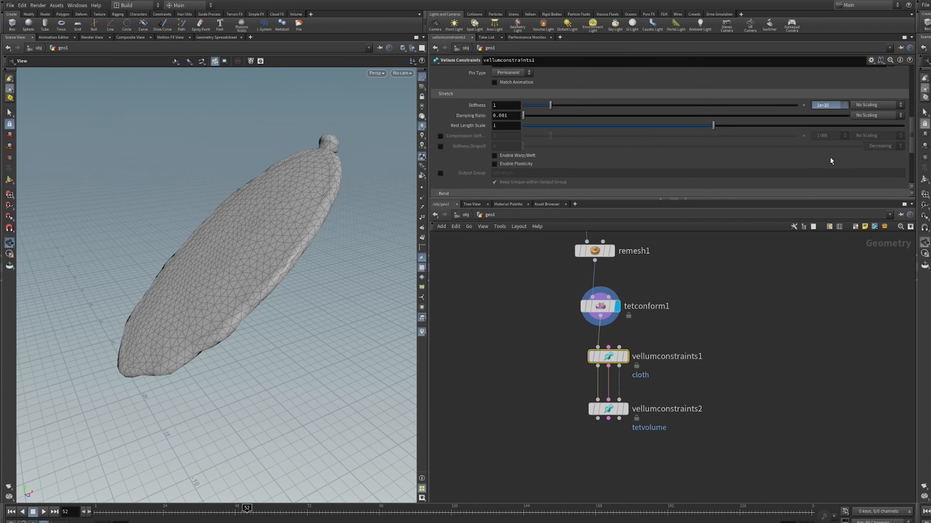
{"action": "left_click", "coordinate": [826, 179]}
{"action": "key", "text": "Return"}
{"action": "type", "text": "5"}
{"action": "key", "text": "Return"}
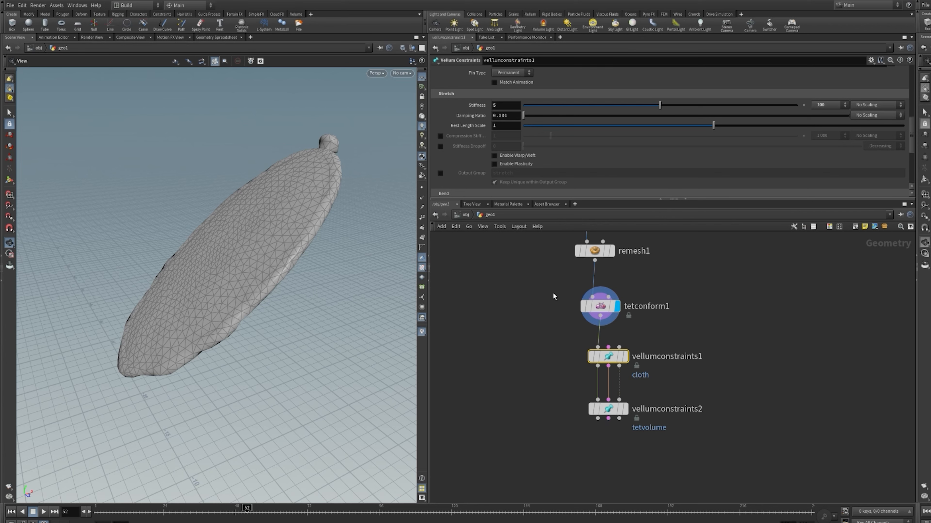
- Add a DOP Network and feed it the geometry and constraint outputs of the tetrahedral volume constraints node
{"action": "middle_click_drag", "start_coordinate": [745, 329], "coordinate": [743, 326]}
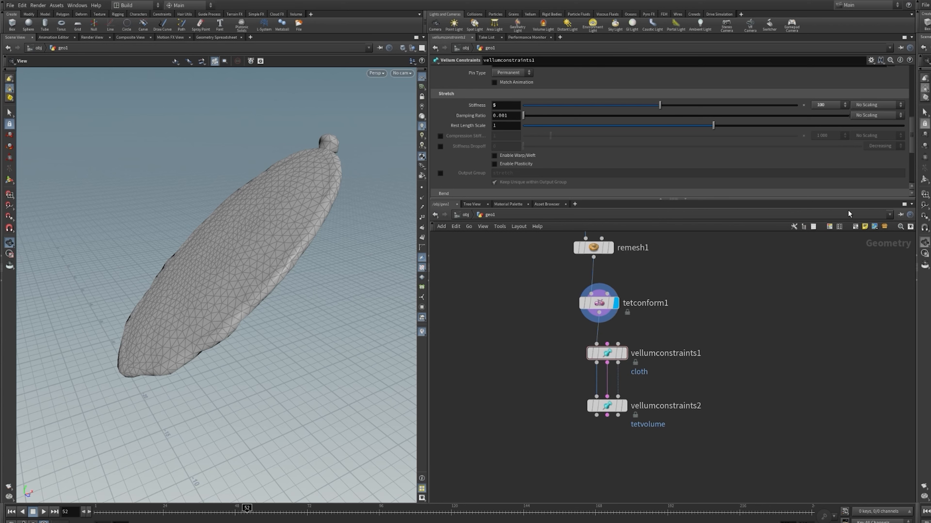
{"action": "left_click", "coordinate": [606, 406]}
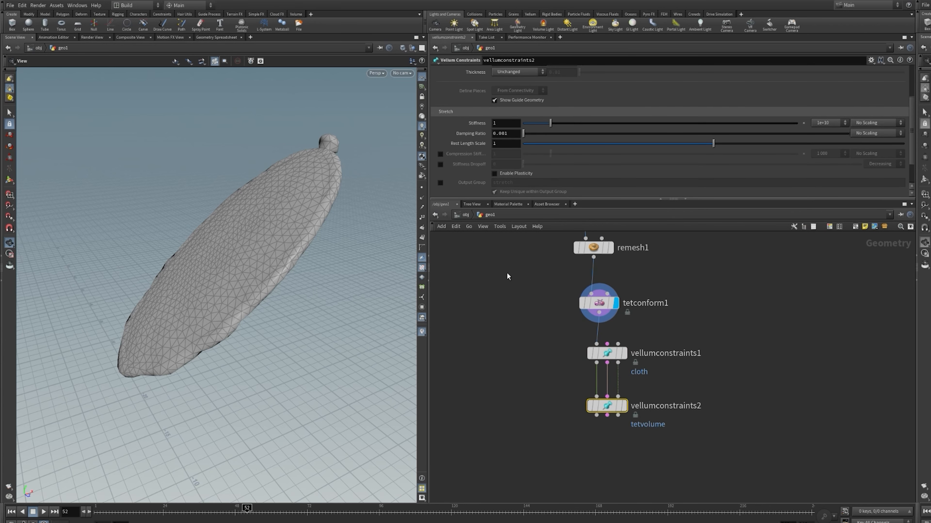
{"action": "middle_click_drag", "start_coordinate": [673, 411], "coordinate": [655, 338]}
{"action": "left_click", "coordinate": [578, 343]}
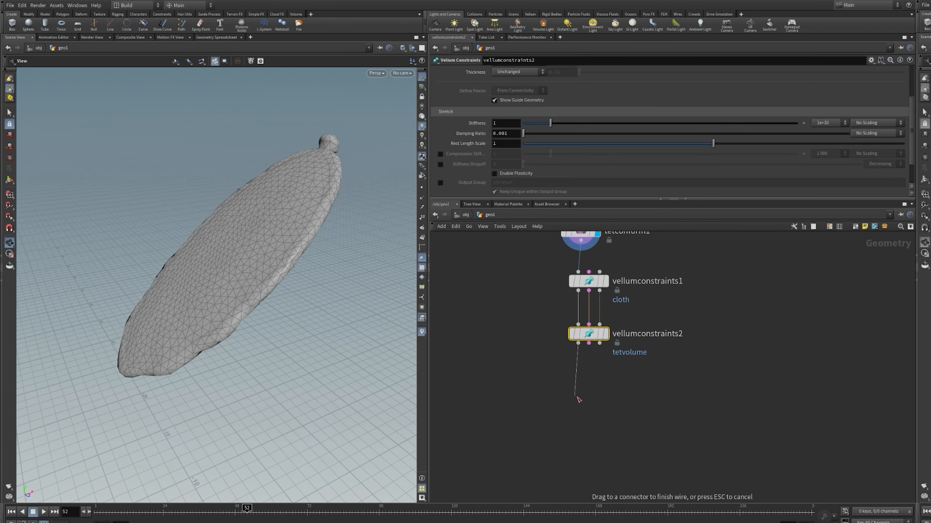
{"action": "key", "text": "Return"}
{"action": "left_click", "coordinate": [580, 415]}
{"action": "left_click_drag", "start_coordinate": [580, 415], "coordinate": [594, 402]}
{"action": "left_click_drag", "start_coordinate": [588, 344], "coordinate": [590, 383]}
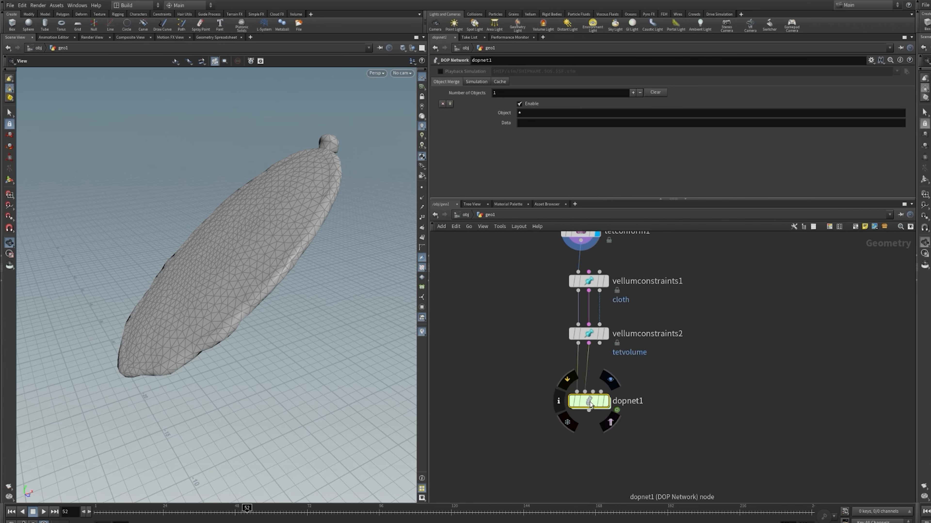
- Go inside the DOP Network and add a Gravity Force node feeding the output
{"action": "double_click", "coordinate": [590, 402]}
{"action": "middle_click_drag", "start_coordinate": [670, 407], "coordinate": [676, 455]}
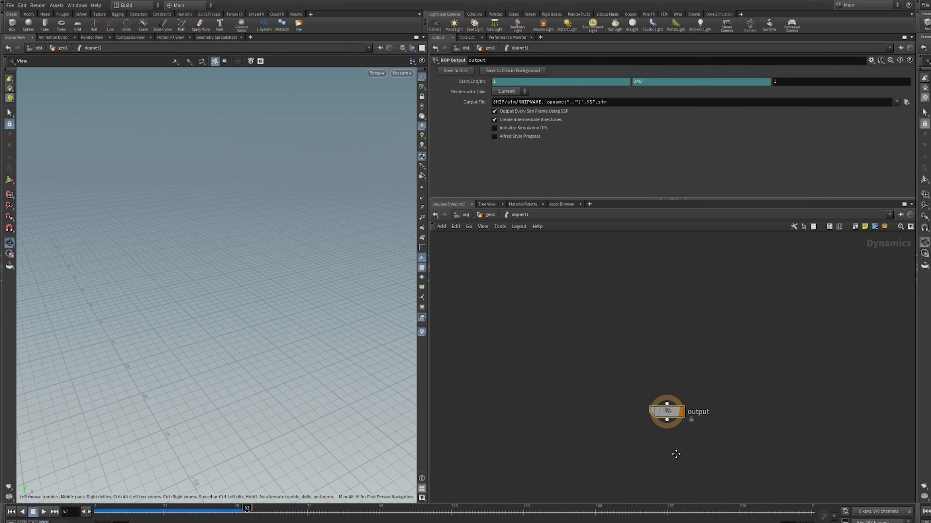
{"action": "middle_click_drag", "start_coordinate": [368, 339], "coordinate": [286, 301]}
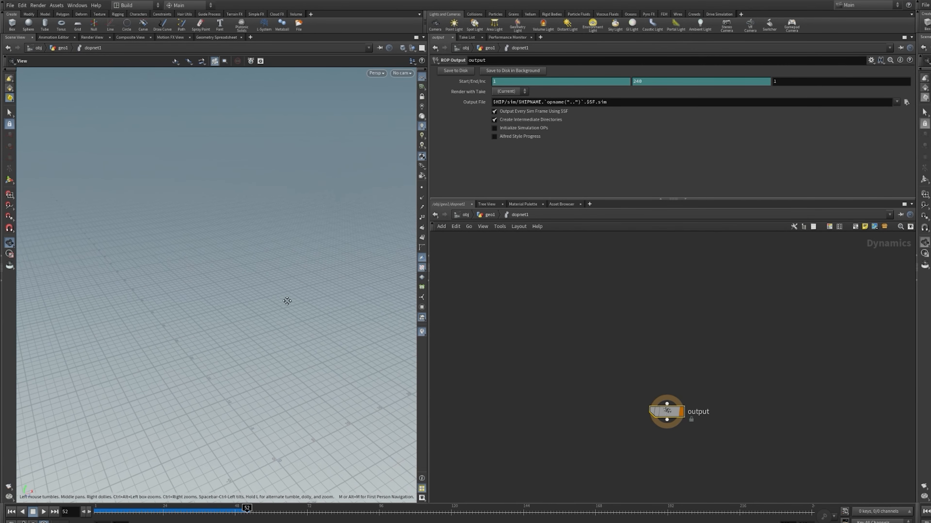
{"action": "left_click", "coordinate": [667, 403]}
{"action": "left_click", "coordinate": [668, 364]}
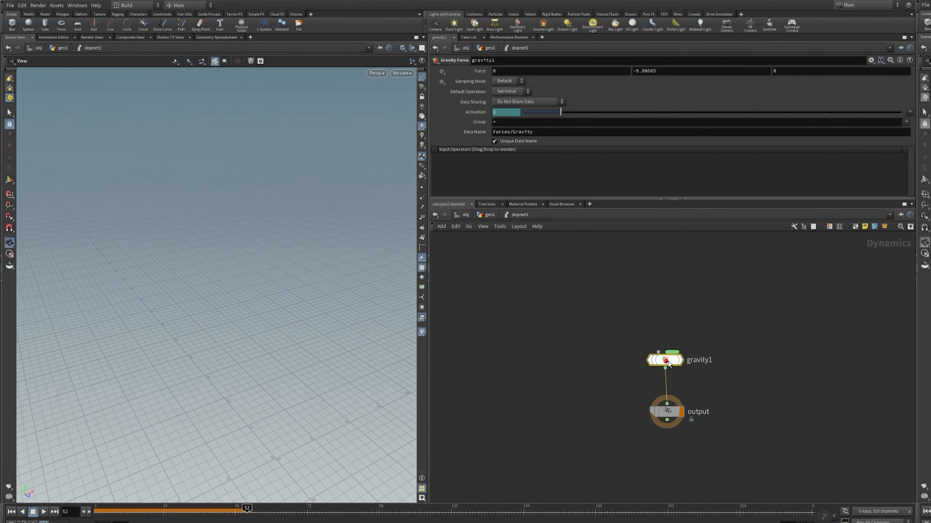
- Add a Vellum Solver feeding the gravity node and a Vellum Object feeding the solver's first input
{"action": "left_click_drag", "start_coordinate": [668, 361], "coordinate": [593, 331]}
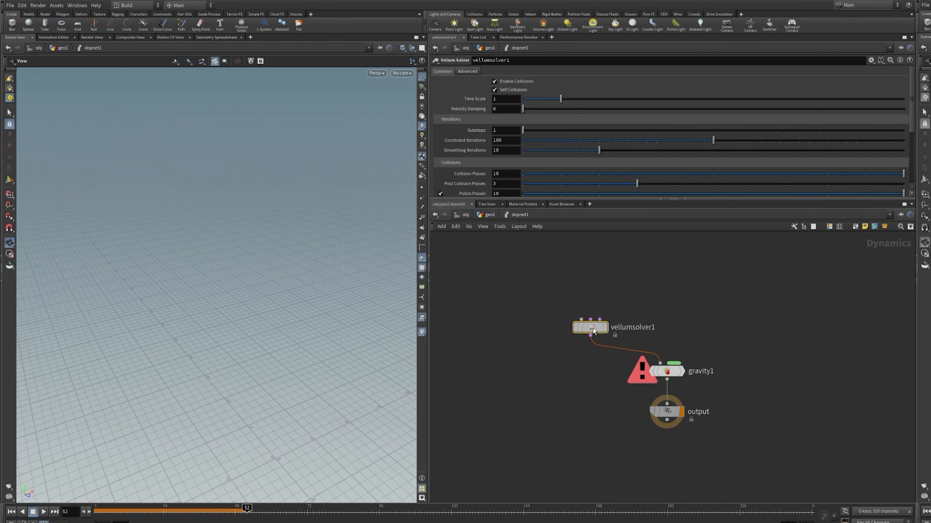
{"action": "left_click_drag", "start_coordinate": [576, 322], "coordinate": [579, 293]}
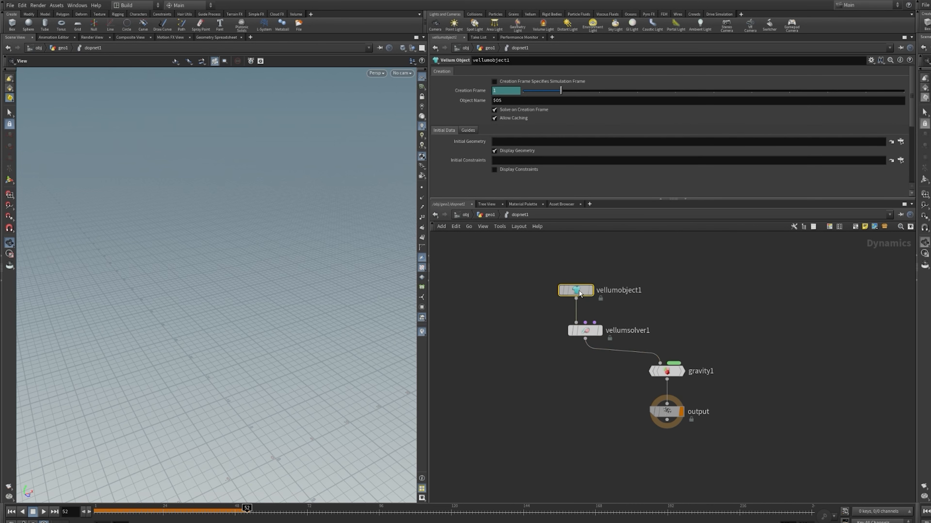
{"action": "left_click_drag", "start_coordinate": [579, 291], "coordinate": [553, 283]}
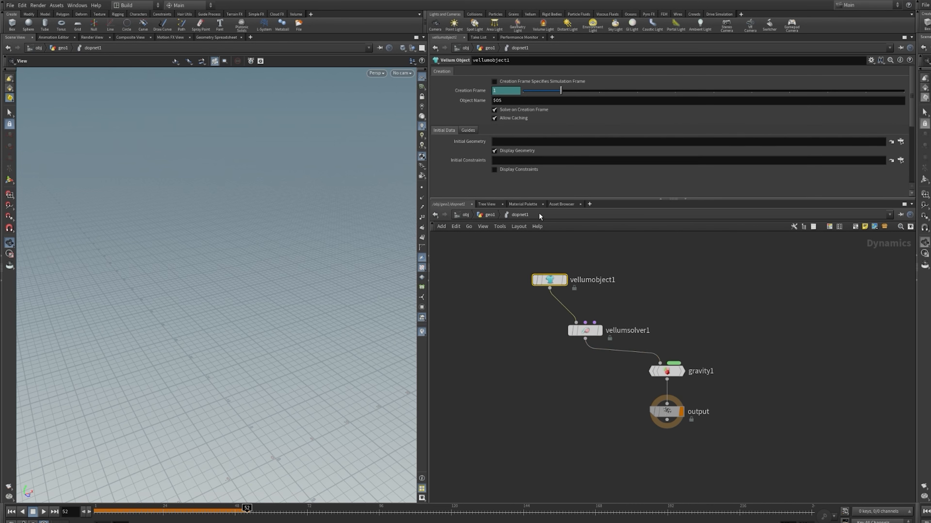
- Set the Vellum Object's initial geometry to `opinputpath("..", 0)`
{"action": "left_click", "coordinate": [513, 143]}
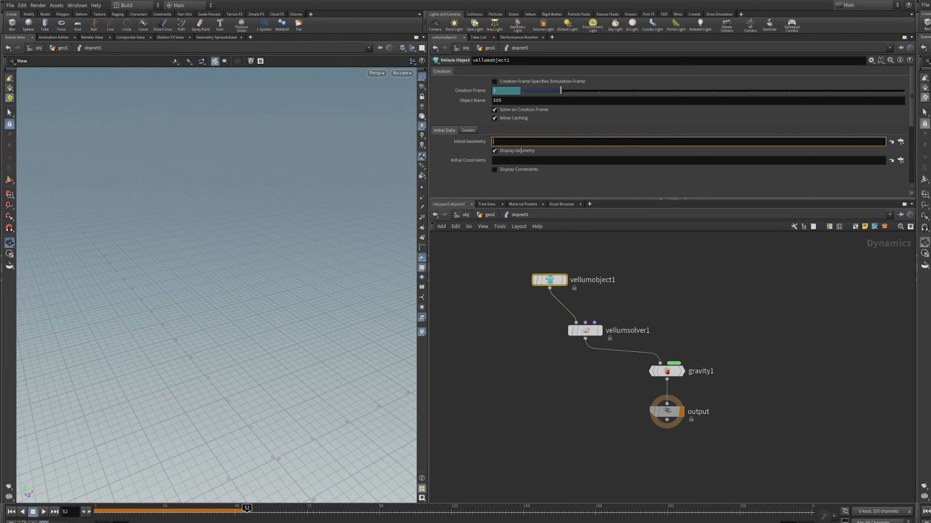
{"action": "type", "text": "`opinputpath(\".."}
{"action": "type", "text": "\", 0)`"}
{"action": "key", "text": "Return"}
- Copy the initial geometry expression into the Vellum Object's initial constraints and change it to `opinputpath("..", 1)`
{"action": "left_click_drag", "start_coordinate": [563, 143], "coordinate": [488, 140]}
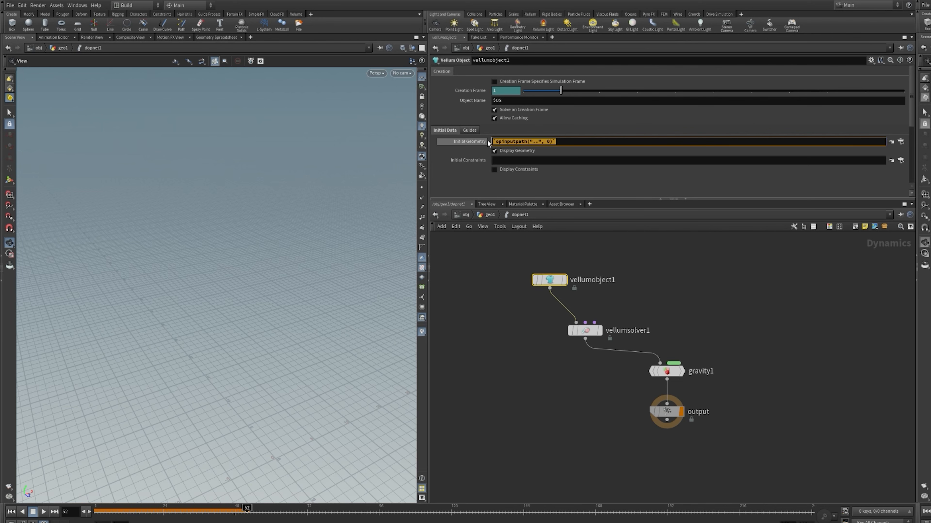
{"action": "key", "text": "ctrl+c"}
{"action": "key", "text": "Tab"}
{"action": "key", "text": "ctrl+v"}
{"action": "double_click", "coordinate": [549, 161]}
{"action": "type", "text": "1"}
{"action": "left_click", "coordinate": [537, 327]}
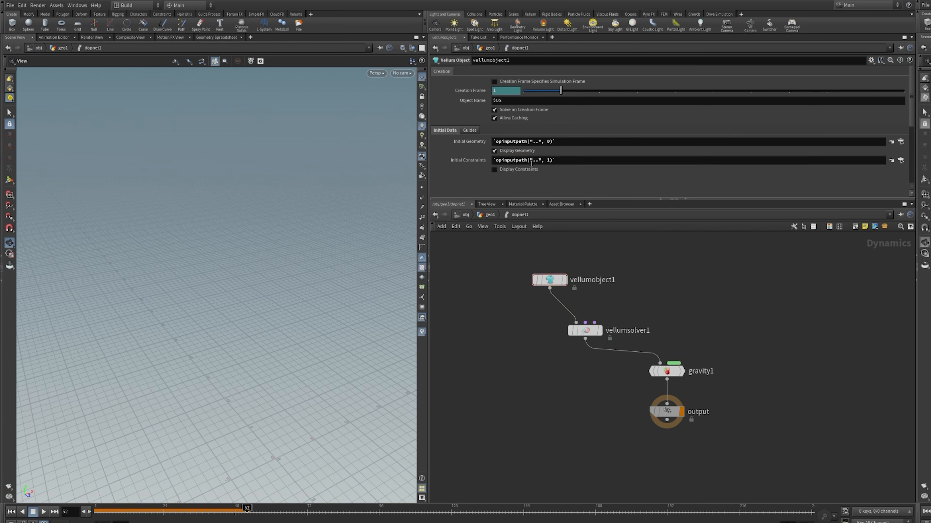
- Play the simulation from frame 1 to check how the clock falls, stop it and return to the first frame
{"action": "scroll", "coordinate": [663, 289], "scroll_direction": "down", "scroll_amount": 1}
{"action": "scroll", "coordinate": [662, 289], "scroll_direction": "up", "scroll_amount": 1}
{"action": "scroll", "coordinate": [569, 383], "scroll_direction": "down", "scroll_amount": 1}
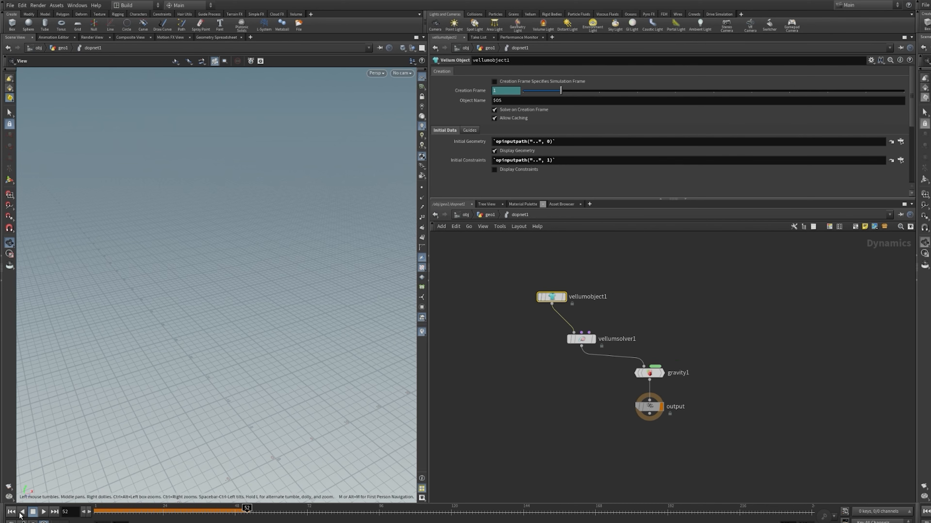
{"action": "key", "text": "ctrl+Up"}
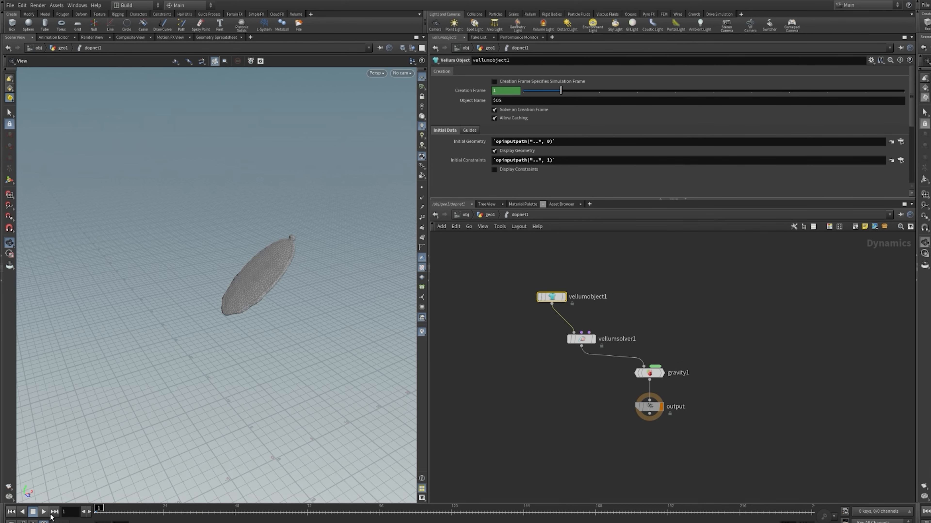
{"action": "left_click", "coordinate": [45, 513]}
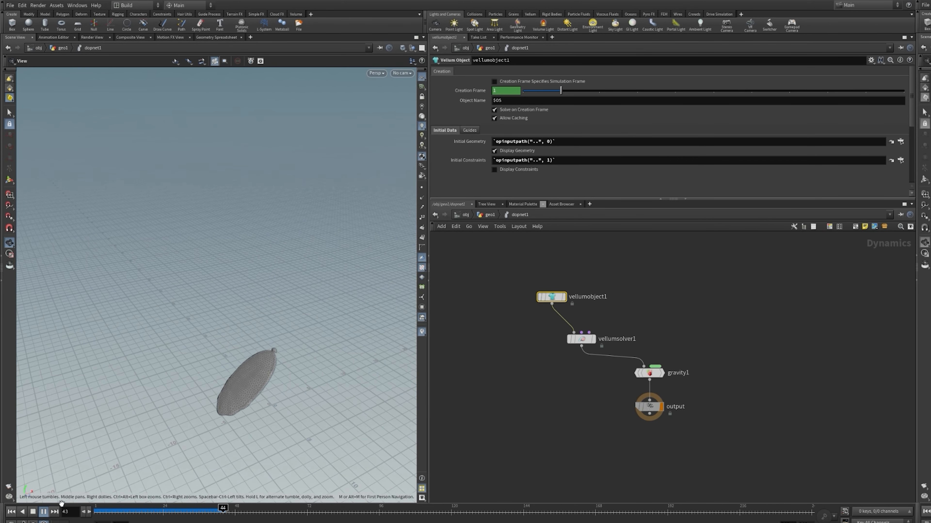
{"action": "left_click", "coordinate": [44, 512]}
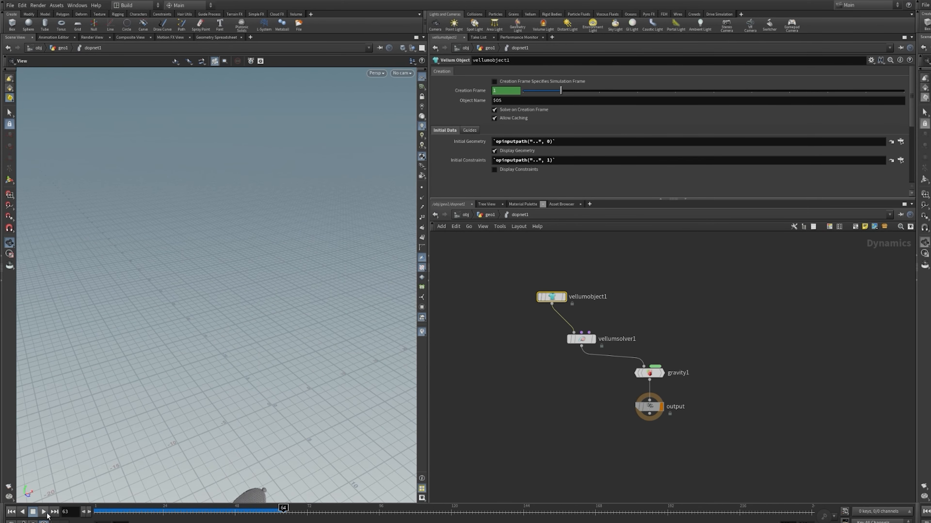
{"action": "left_click", "coordinate": [12, 514]}
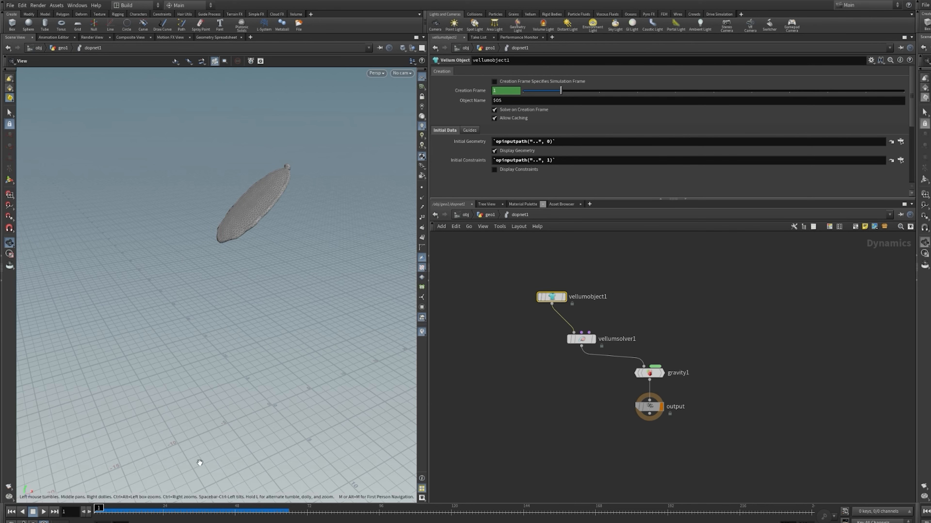
- Add a Vellum Source node connected to the third input of the Vellum Solver
{"action": "left_click", "coordinate": [591, 333]}
{"action": "key", "text": "Return"}
{"action": "key", "text": "Return"}
{"action": "left_click_drag", "start_coordinate": [651, 294], "coordinate": [652, 296]}
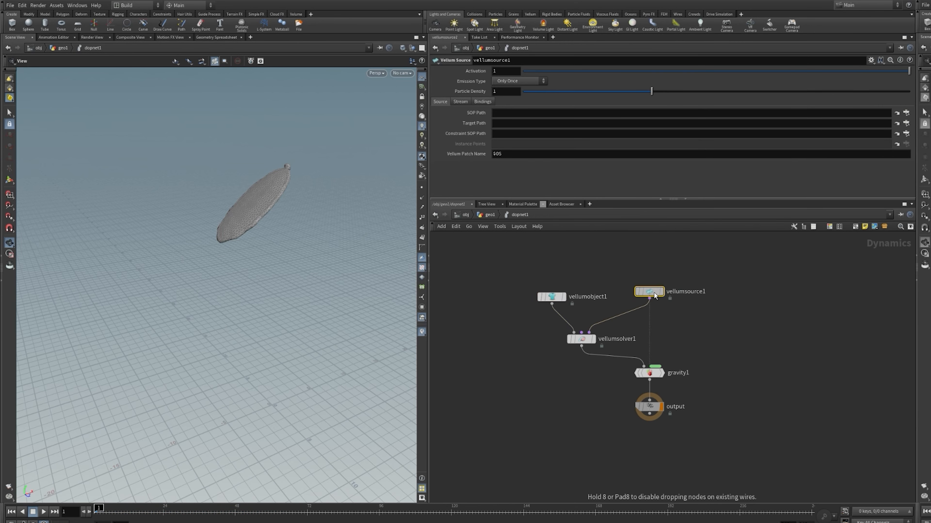
- Set the Vellum Source's SOP path to `opinputpath("..", 0)`, constraint SOP path to `opinputpath("..", 1)` and emission type to Each Frame
{"action": "left_click", "coordinate": [514, 115]}
{"action": "type", "text": "`opinputpath(\"..\", 0)`"}
{"action": "left_click", "coordinate": [528, 133]}
{"action": "type", "text": "`opinputpath(\"..\", 0)`"}
{"action": "double_click", "coordinate": [548, 133]}
{"action": "type", "text": "1"}
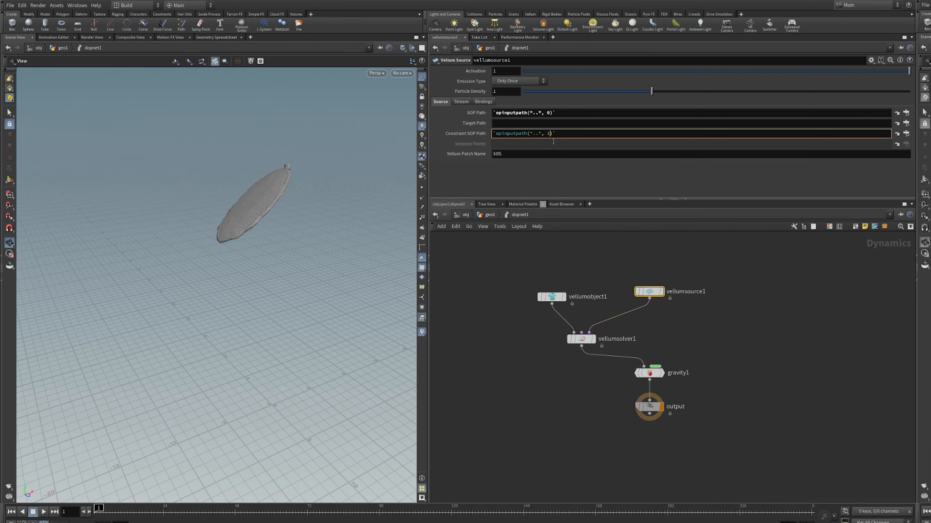
{"action": "key", "text": "Return"}
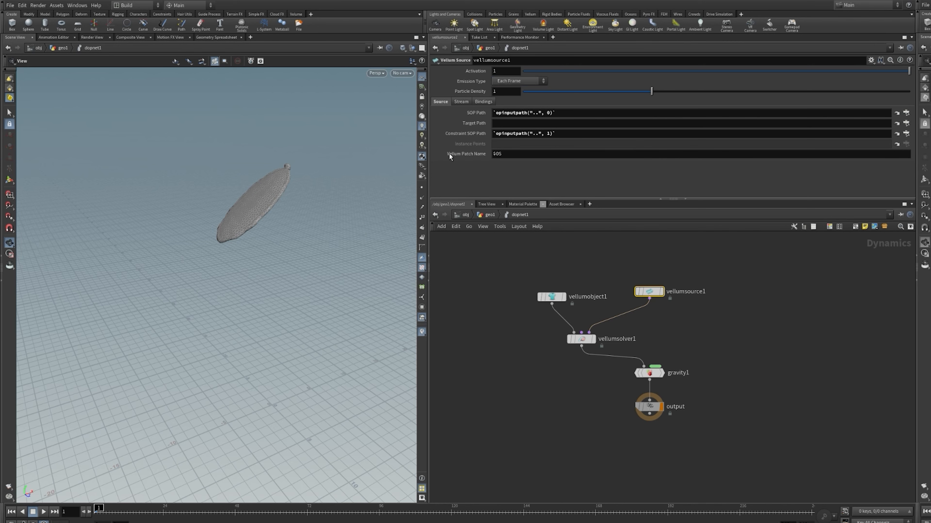
- Play the simulation briefly to test the per-frame emission, stop it and return to the first frame
{"action": "left_click", "coordinate": [44, 512]}
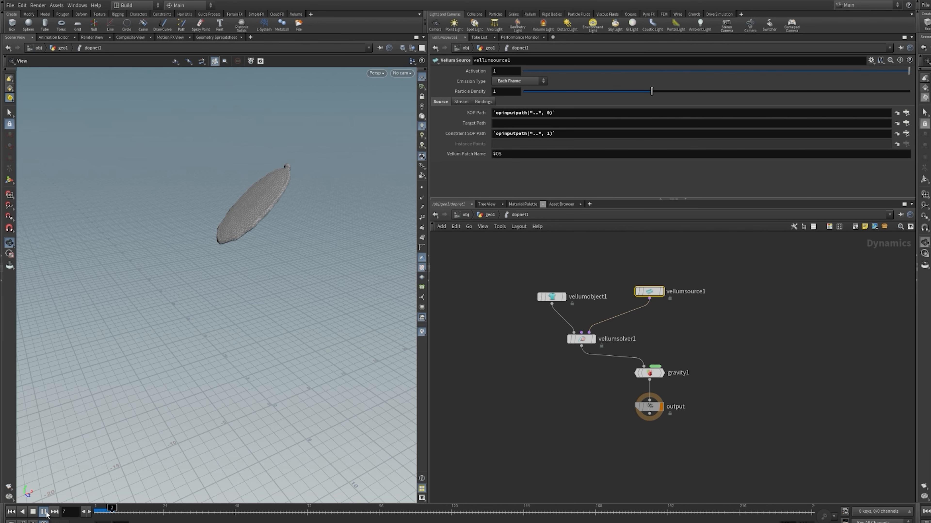
{"action": "left_click", "coordinate": [32, 512]}
{"action": "left_click", "coordinate": [11, 512]}
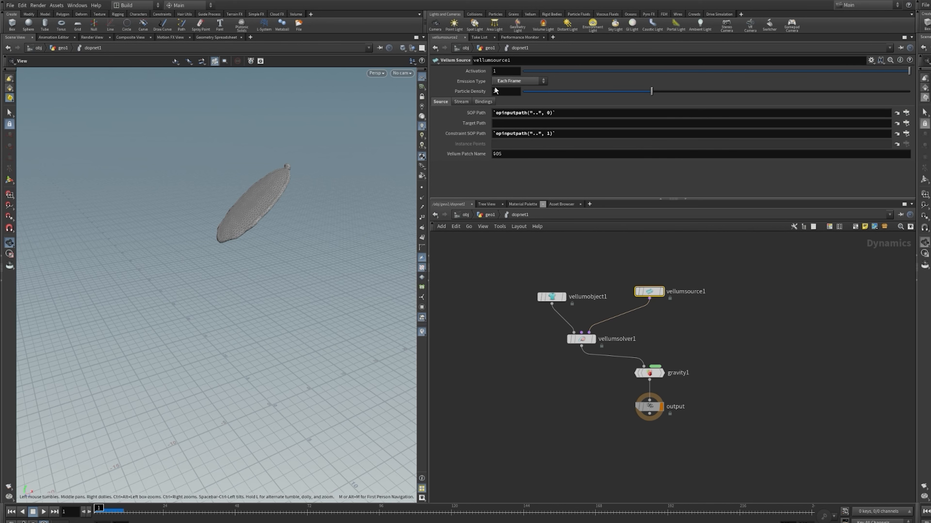
- Set the Vellum Source's activation to the expression fit(($FF+12)%15 - 13,0,1,0,1)
{"action": "double_click", "coordinate": [495, 73]}
{"action": "type", "text": "fit"}
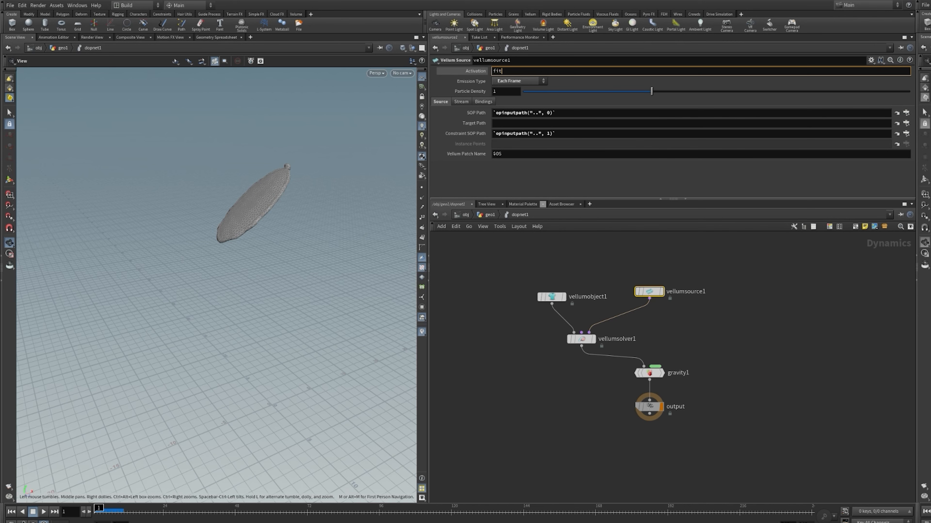
{"action": "type", "text": "(($FF+12)"}
{"action": "type", "text": "ù15 - 13,0,1,0,1)"}
{"action": "key", "text": "Return"}
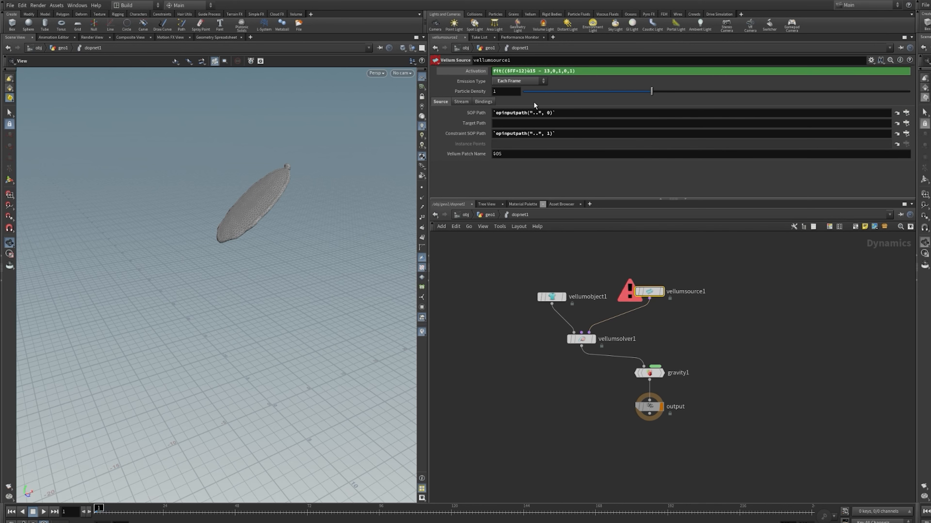
{"action": "left_click", "coordinate": [531, 73]}
{"action": "key", "text": "BackSpace"}
{"action": "type", "text": "%"}
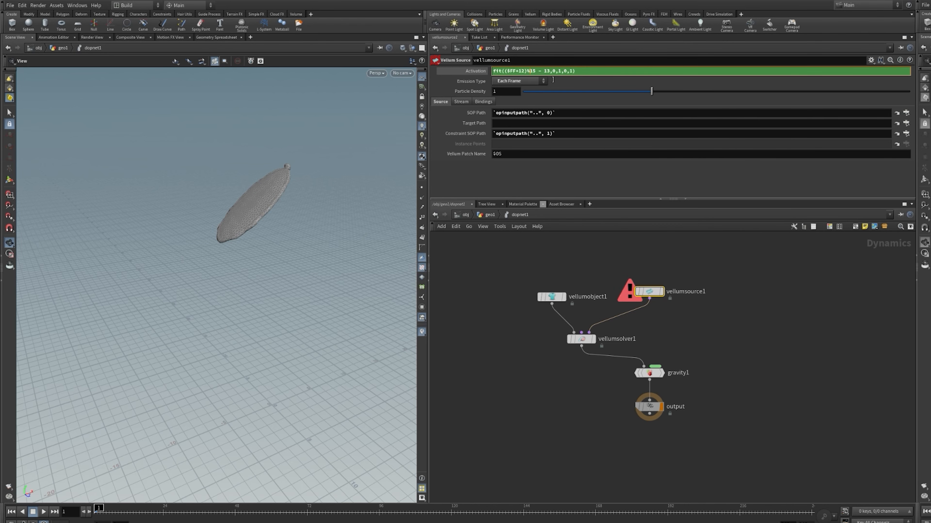
- Play the simulation to test the timed Vellum Source emission, and stop it
{"action": "key", "text": "Return"}
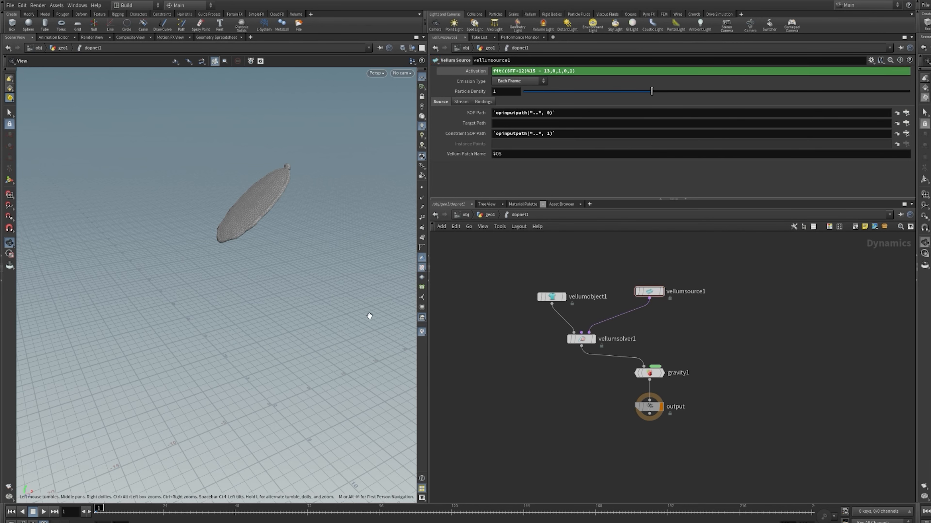
{"action": "left_click", "coordinate": [44, 512]}
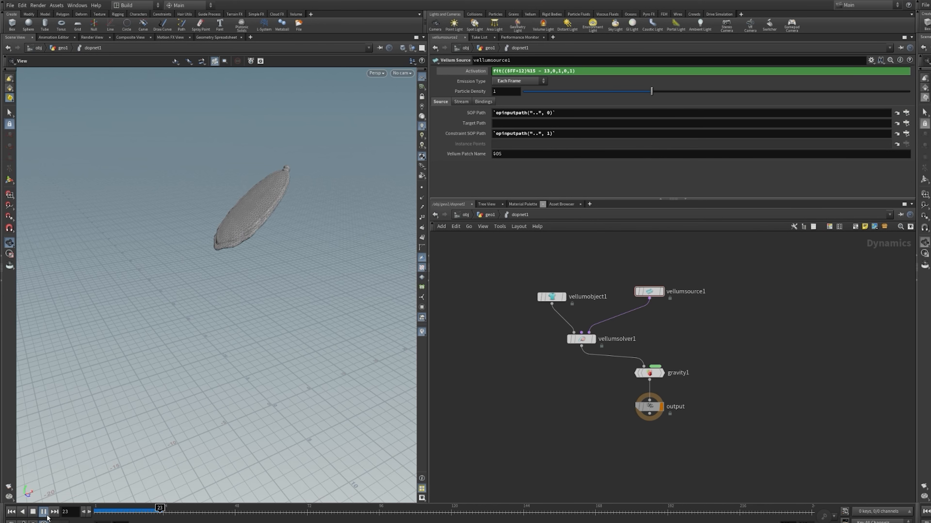
{"action": "left_click", "coordinate": [45, 515]}
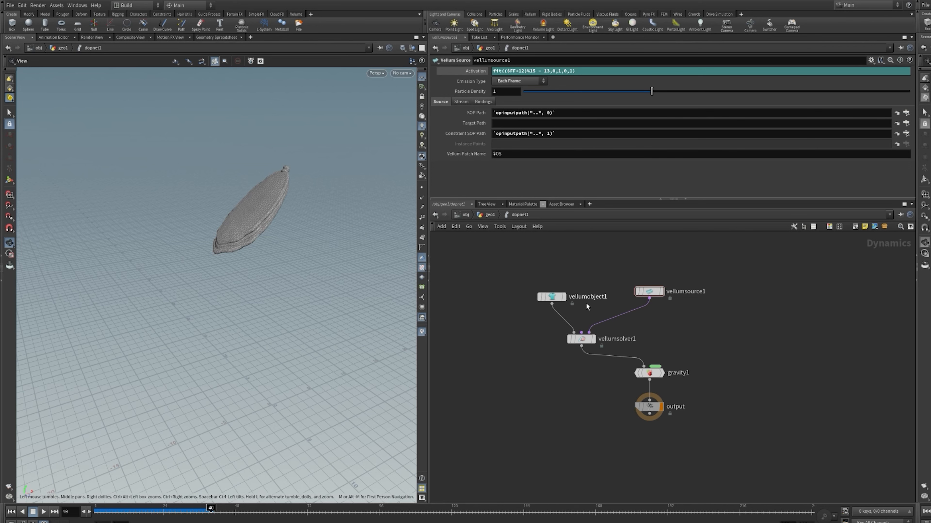
- Clear the Vellum Object's initial geometry and initial constraints, and replay the simulation from the first frame
{"action": "left_click", "coordinate": [560, 300]}
{"action": "left_click_drag", "start_coordinate": [557, 160], "coordinate": [455, 167]}
{"action": "key", "text": "BackSpace"}
{"action": "left_click_drag", "start_coordinate": [557, 142], "coordinate": [477, 145]}
{"action": "key", "text": "BackSpace"}
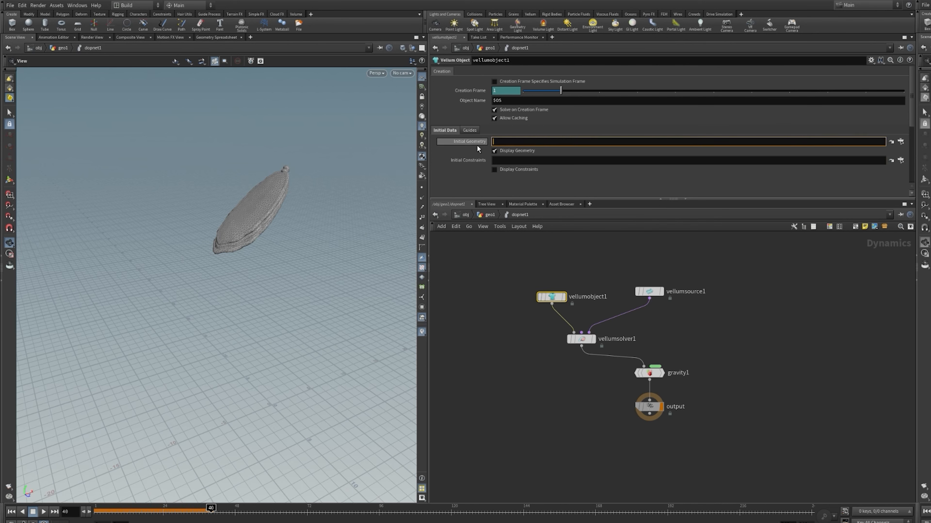
{"action": "left_click", "coordinate": [12, 512]}
{"action": "left_click", "coordinate": [45, 512]}
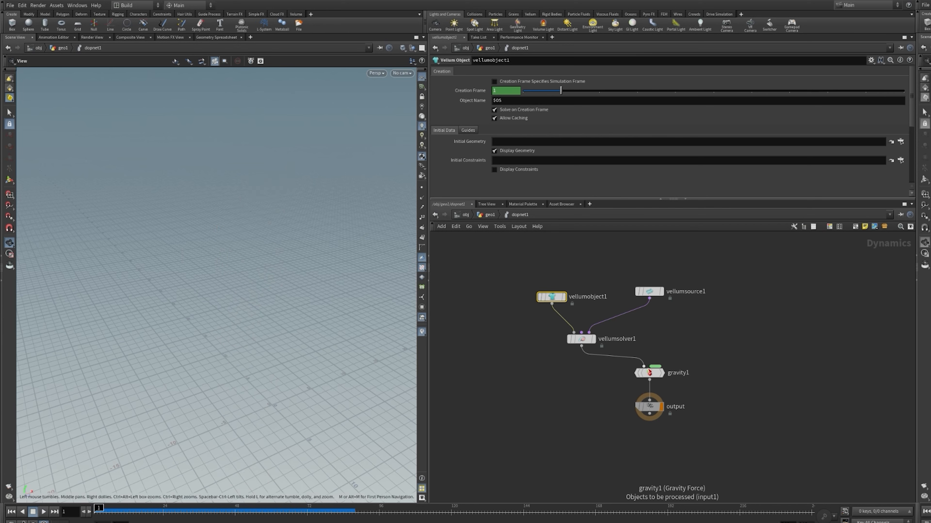
- Insert a Merge node between the Vellum Solver and gravity, and connect a new Ground Plane to it
{"action": "left_click_drag", "start_coordinate": [648, 375], "coordinate": [648, 384]}
{"action": "left_click_drag", "start_coordinate": [676, 429], "coordinate": [653, 436]}
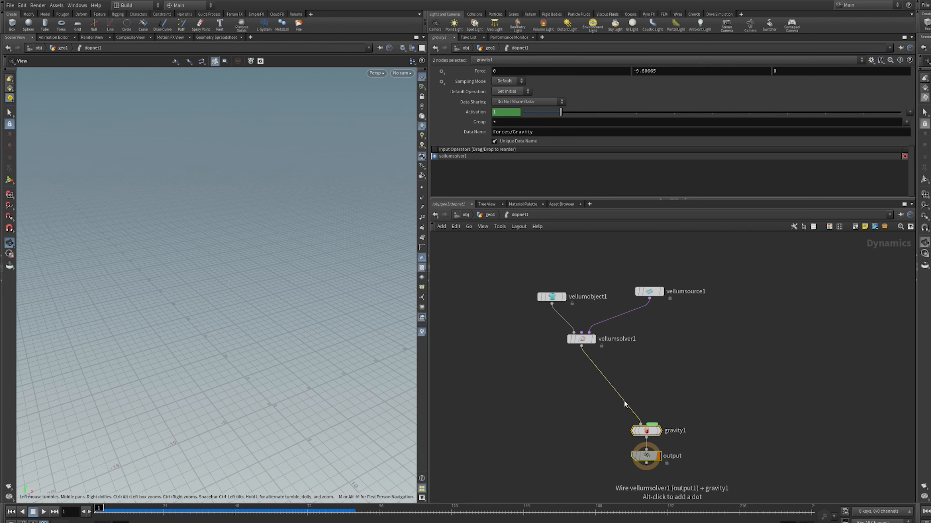
{"action": "left_click", "coordinate": [622, 394]}
{"action": "key", "text": "m"}
{"action": "left_click", "coordinate": [622, 394]}
{"action": "left_click_drag", "start_coordinate": [622, 394], "coordinate": [655, 388]}
{"action": "left_click", "coordinate": [654, 381]}
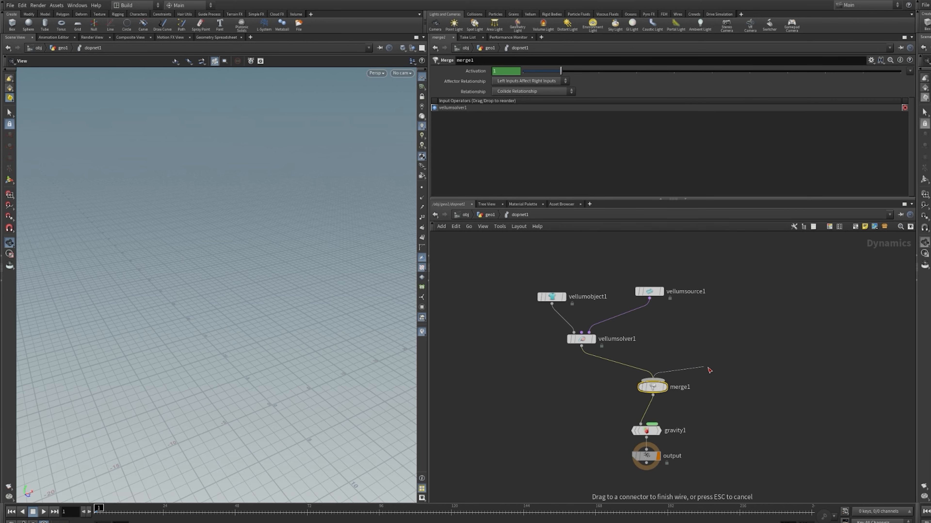
{"action": "left_click", "coordinate": [727, 351]}
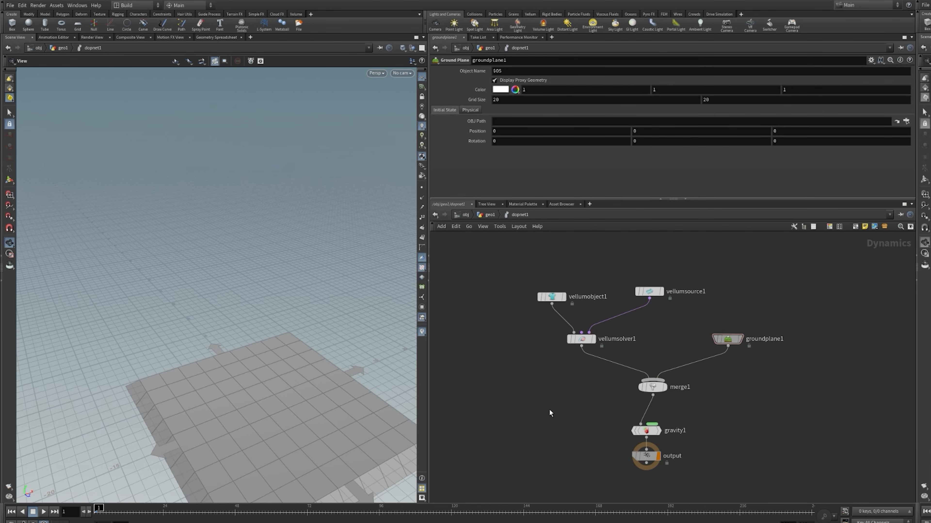
- Set the DOP network's merged object to vel* and change its cache memory limit
{"action": "key", "text": "u"}
{"action": "middle_click_drag", "start_coordinate": [664, 429], "coordinate": [717, 433]}
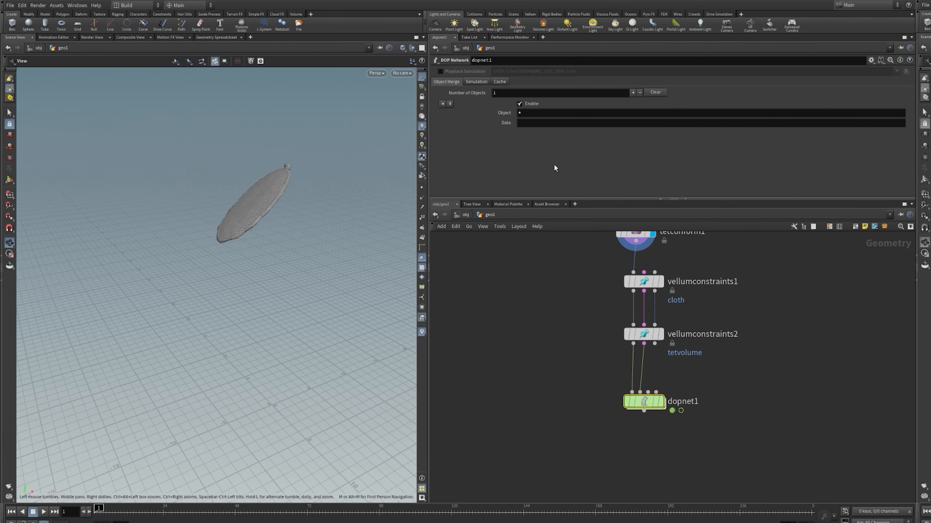
{"action": "left_click", "coordinate": [525, 119]}
{"action": "type", "text": "vel"}
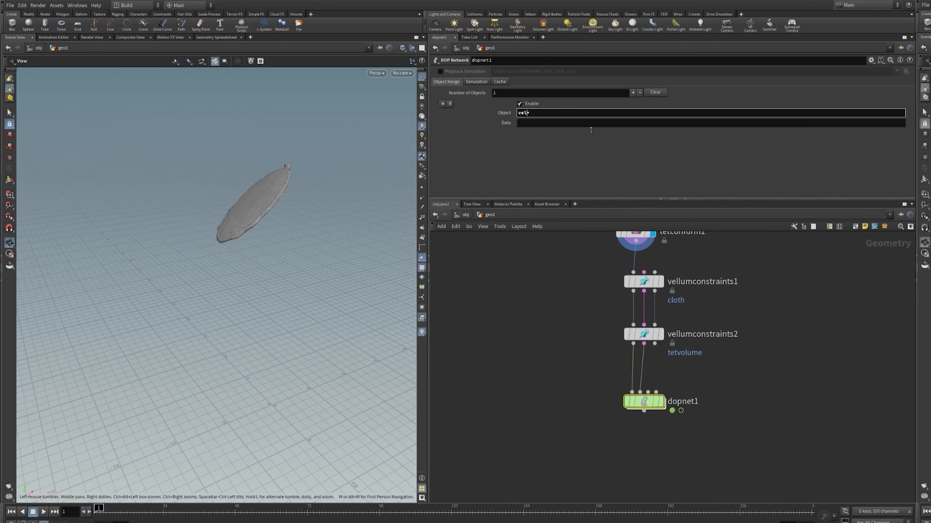
{"action": "left_click", "coordinate": [502, 82]}
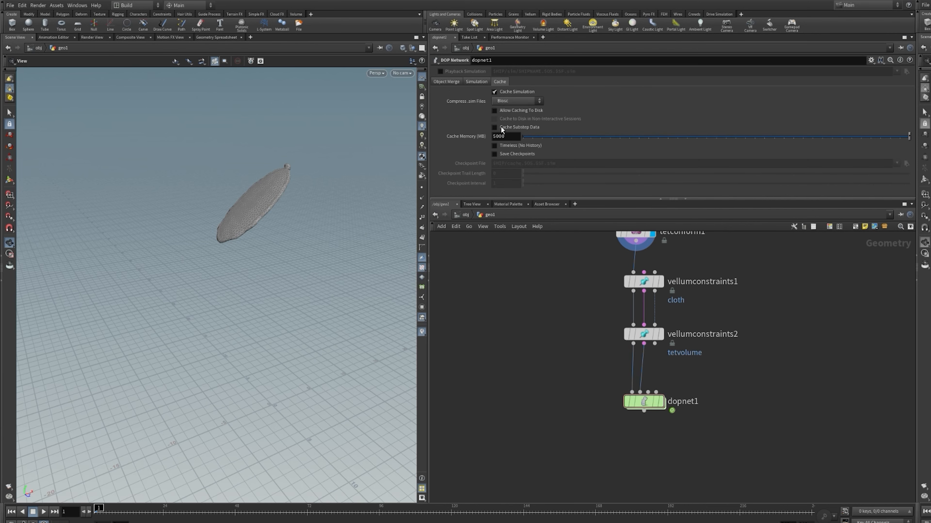
{"action": "left_click", "coordinate": [500, 141]}
{"action": "type", "text": "4"}
{"action": "key", "text": "Return"}
{"action": "left_click", "coordinate": [453, 83]}
- Add a Point Wrangle fed by vellumconstraints2's first output and wire it into the DOP network's first input
{"action": "middle_click_drag", "start_coordinate": [580, 362], "coordinate": [650, 370]}
{"action": "left_click", "coordinate": [696, 375]}
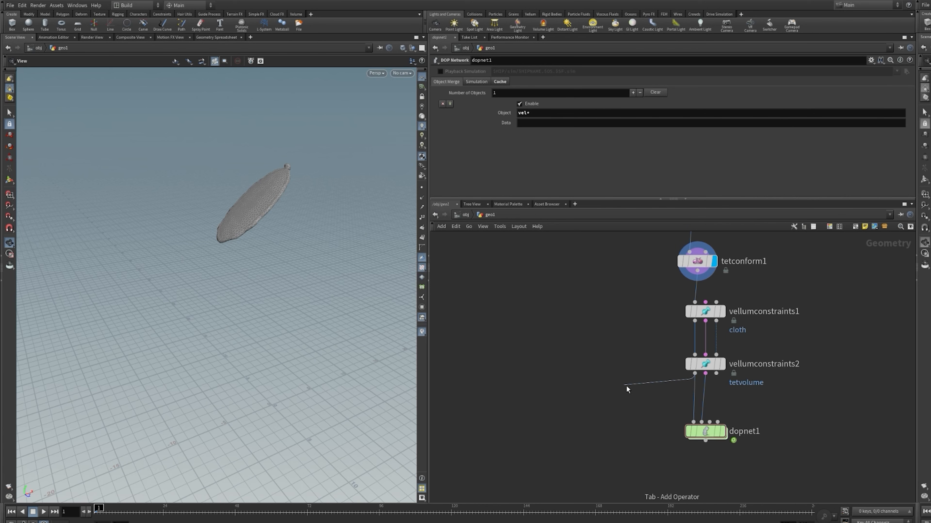
{"action": "key", "text": "Return"}
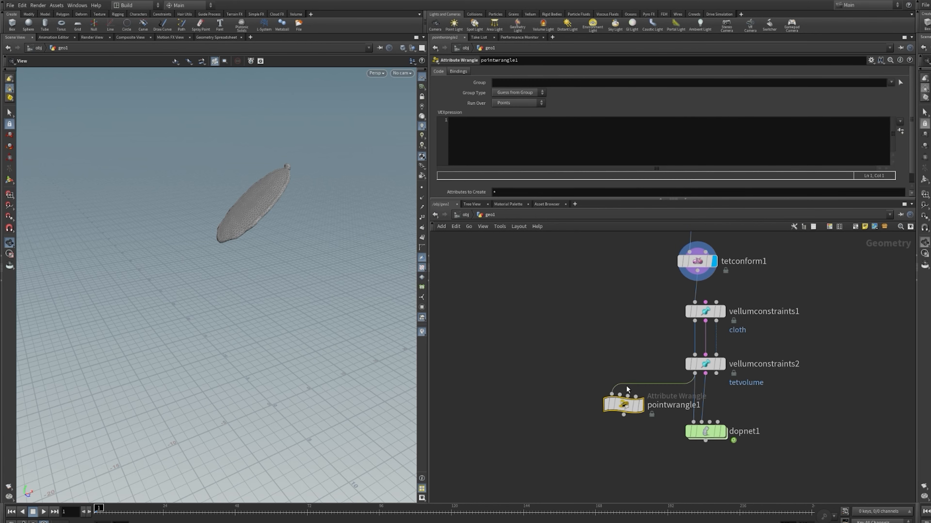
{"action": "left_click_drag", "start_coordinate": [626, 405], "coordinate": [705, 466]}
{"action": "left_click", "coordinate": [460, 131]}
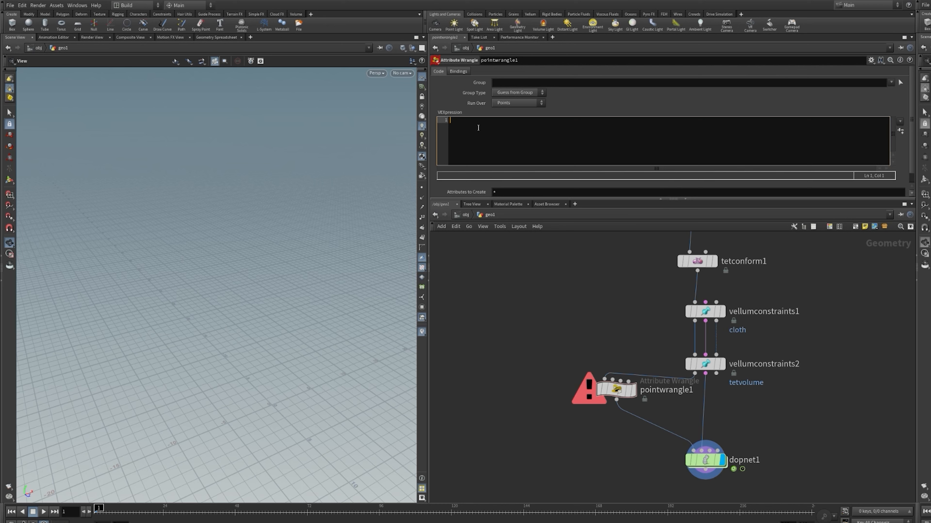
{"action": "type", "text": "ctor2 u = rand"}
{"action": "type", "text": "43);"}
{"action": "key", "text": "Return"}
{"action": "type", "text": "v@v = sample_hemisphere"}
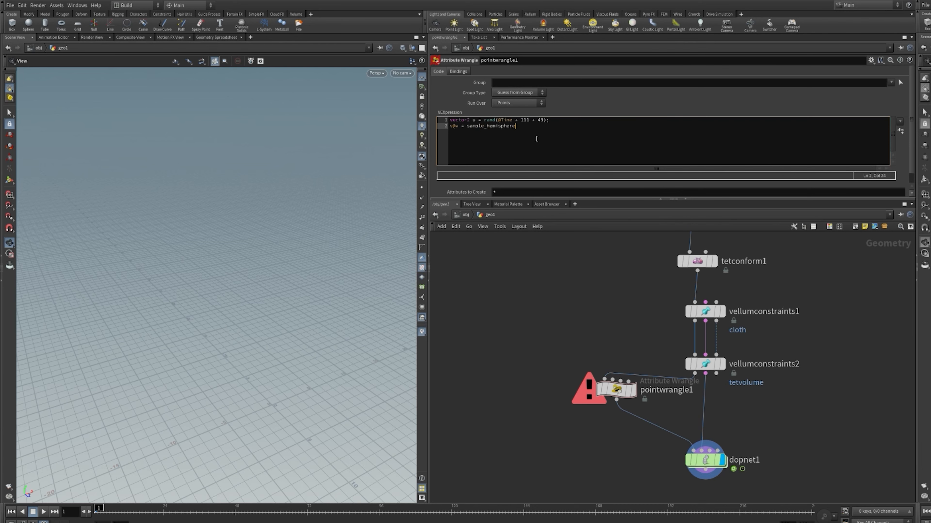
{"action": "type", "text": "({1,0,1}, 5, u) * {5,5,5};"}
{"action": "left_click", "coordinate": [619, 291]}
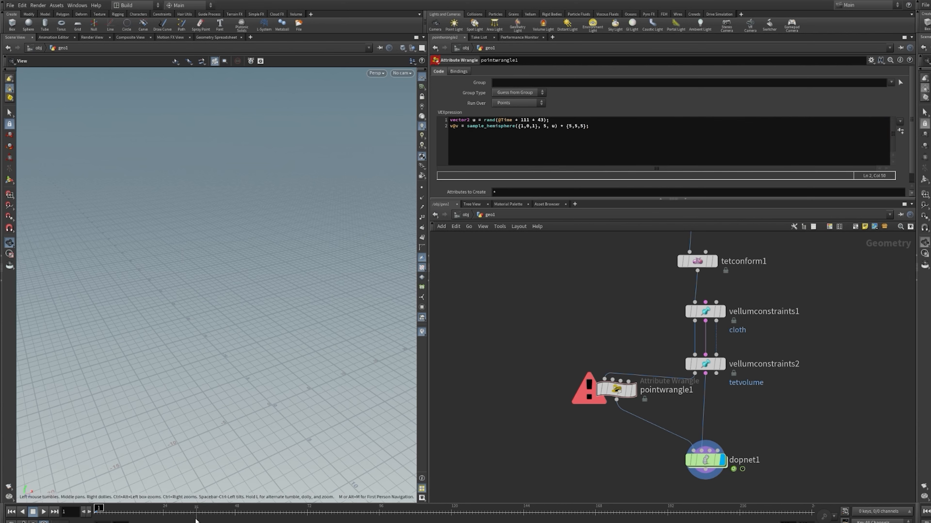
{"action": "left_click", "coordinate": [43, 512]}
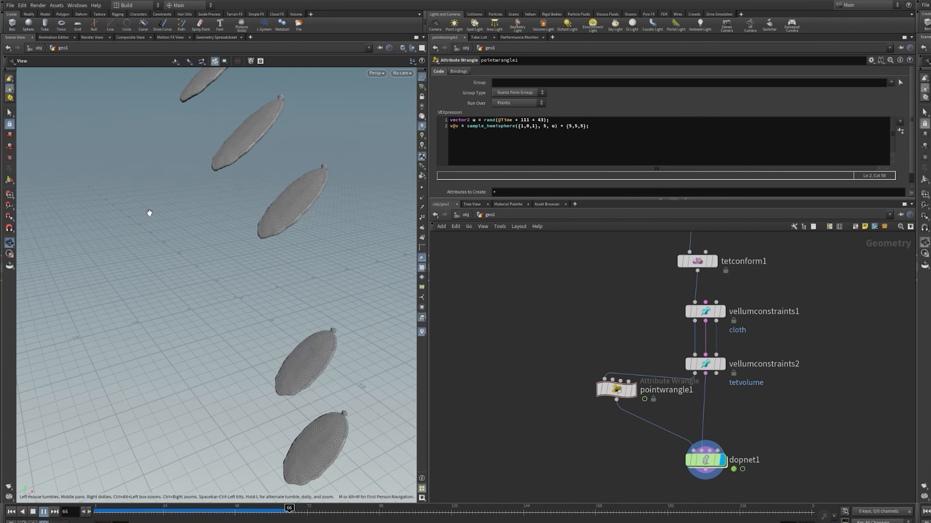
{"action": "scroll", "coordinate": [243, 389], "scroll_direction": "down", "scroll_amount": 3}
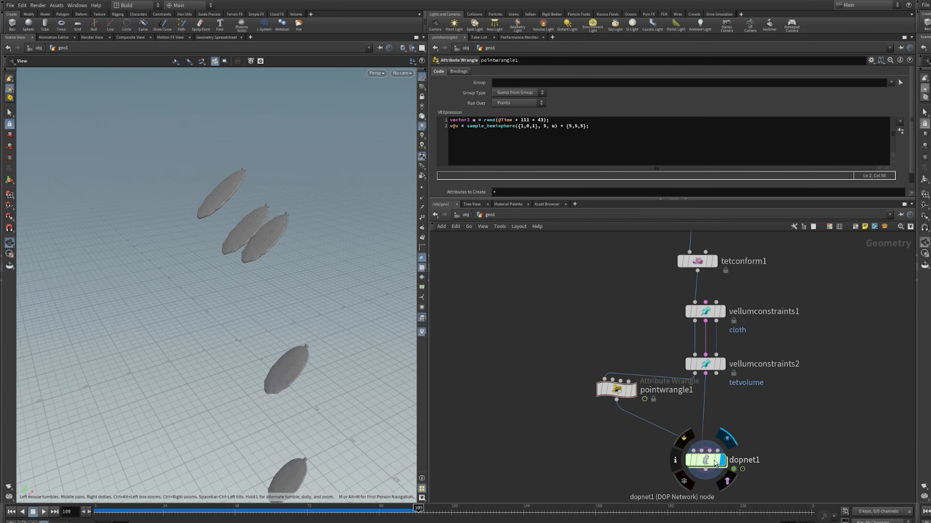
- Set the affector relationship of the DOP network's Merge node to Mutual and replay the simulation from the first frame
{"action": "double_click", "coordinate": [713, 462]}
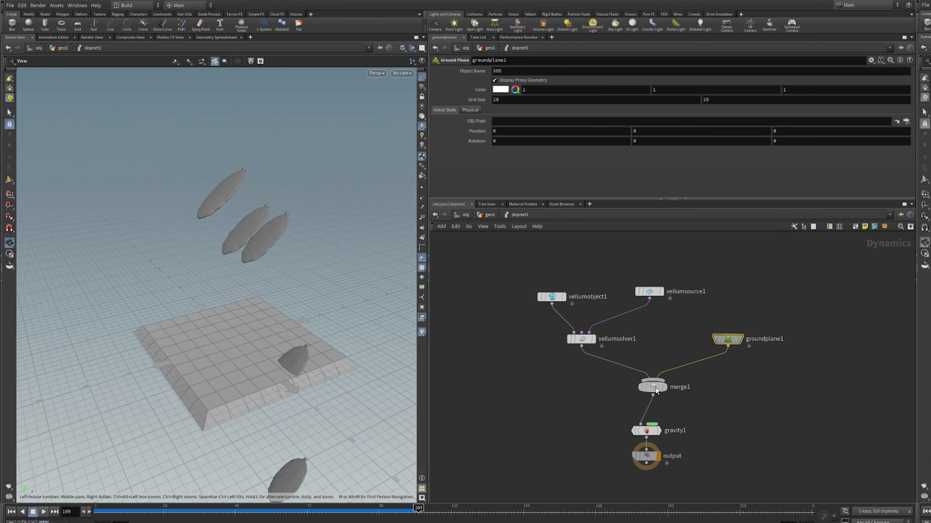
{"action": "left_click", "coordinate": [523, 83]}
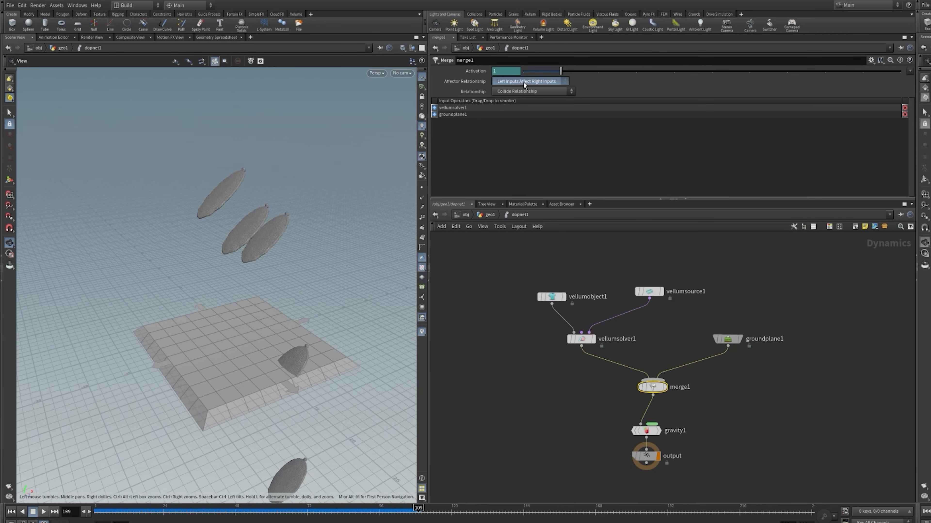
{"action": "left_click", "coordinate": [519, 106]}
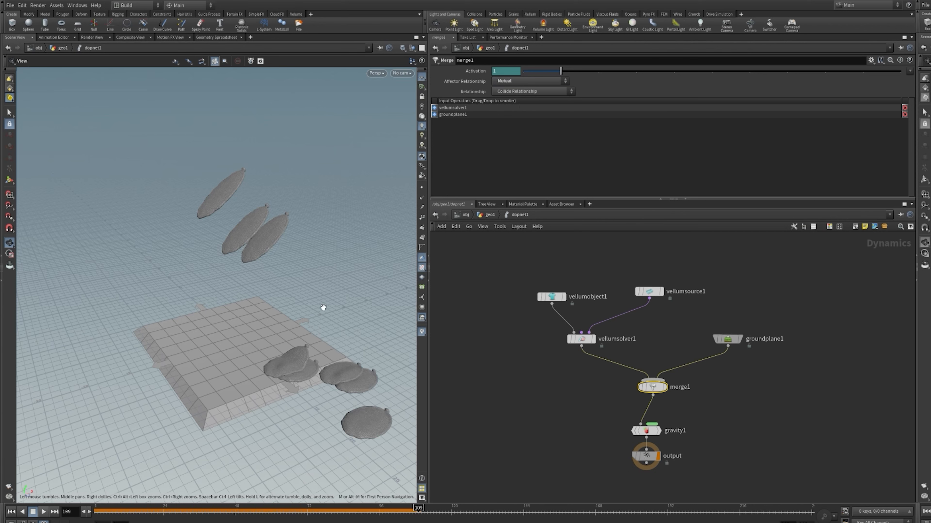
{"action": "left_click", "coordinate": [12, 512]}
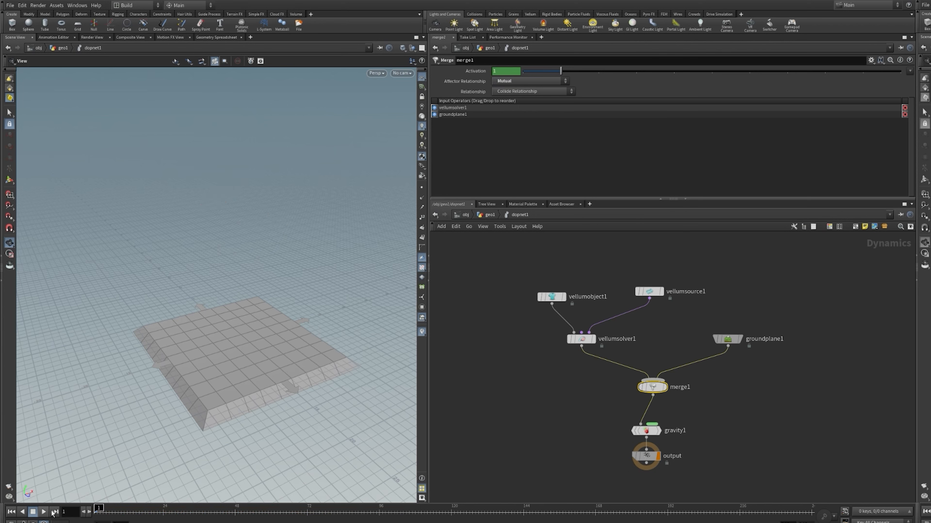
{"action": "left_click", "coordinate": [44, 511]}
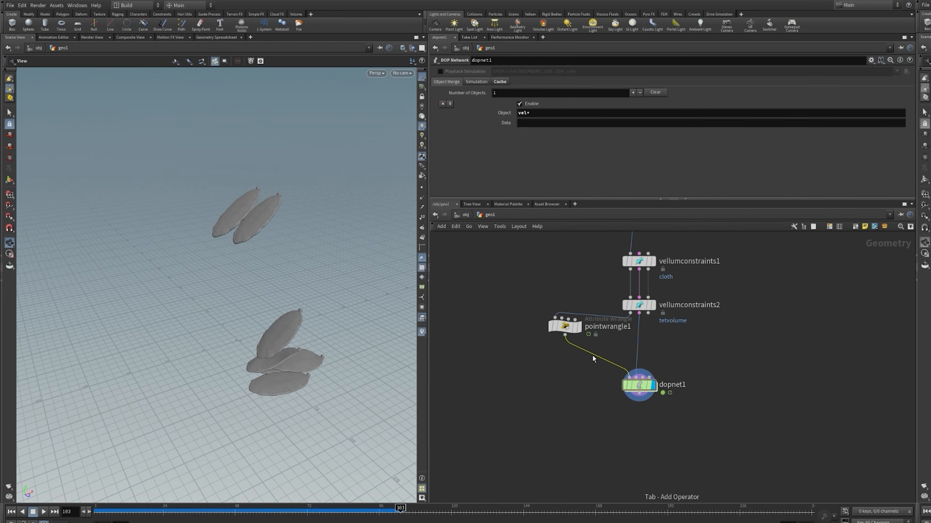
{"action": "key", "text": "Return"}
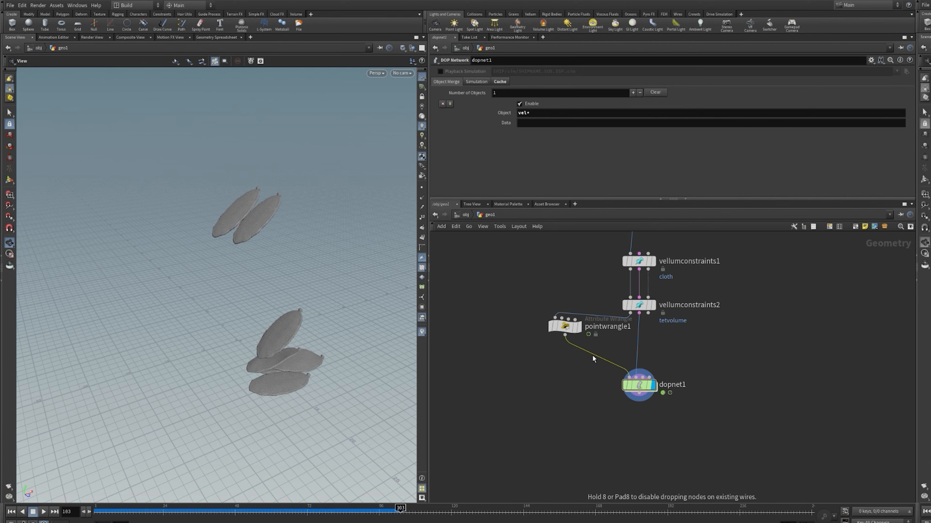
{"action": "left_click", "coordinate": [578, 370]}
{"action": "left_click", "coordinate": [504, 131]}
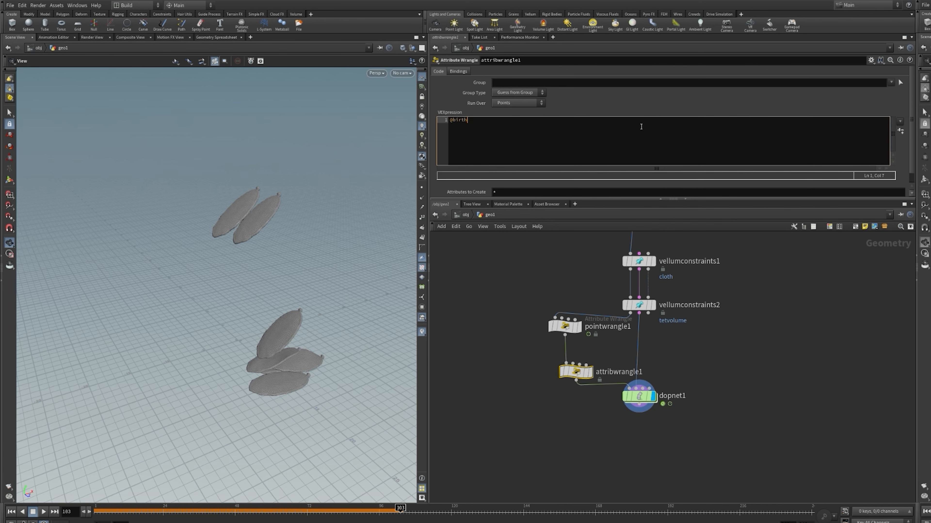
{"action": "type", "text": "@birthid = @Frame;"}
{"action": "left_click", "coordinate": [529, 104]}
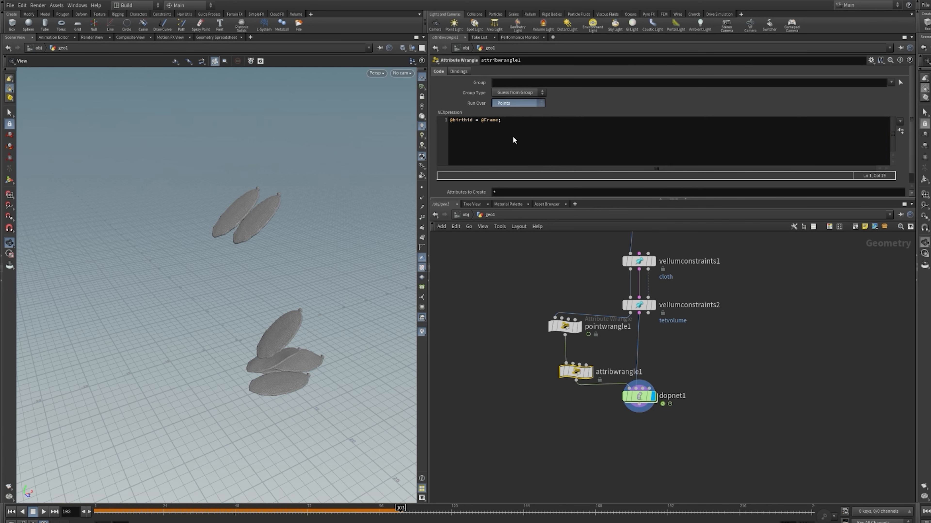
{"action": "left_click", "coordinate": [507, 121]}
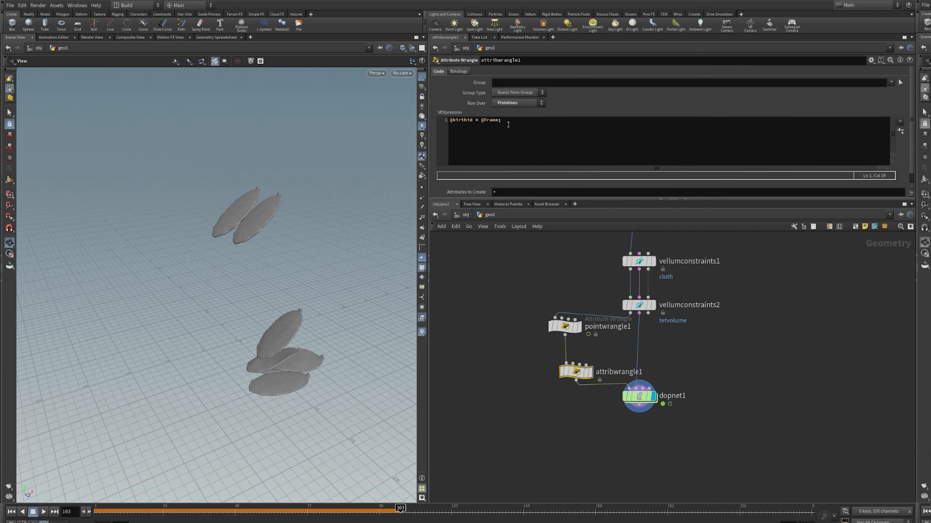
- Rename the new attribute wrangle BirthID and the point wrangle Vector, and tidy the node layout
{"action": "left_click_drag", "start_coordinate": [577, 374], "coordinate": [570, 371]}
{"action": "double_click", "coordinate": [605, 372]}
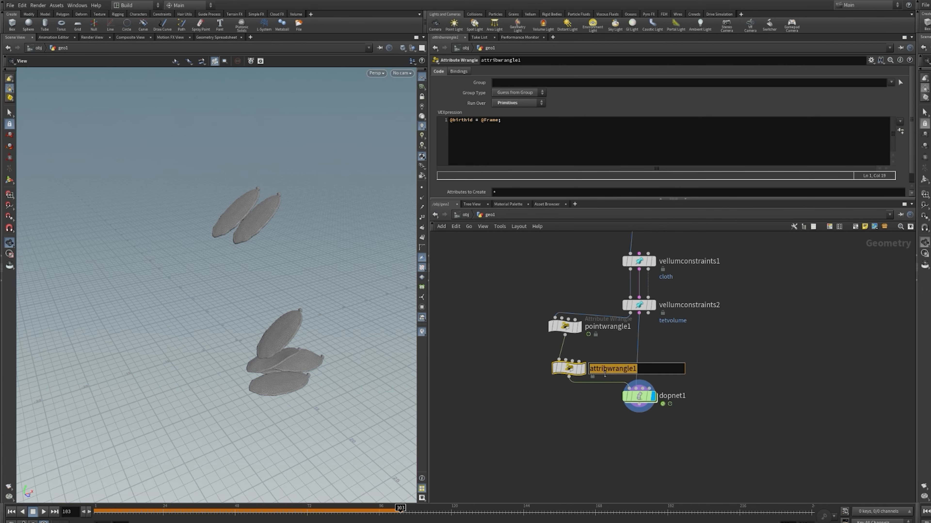
{"action": "type", "text": "Birth"}
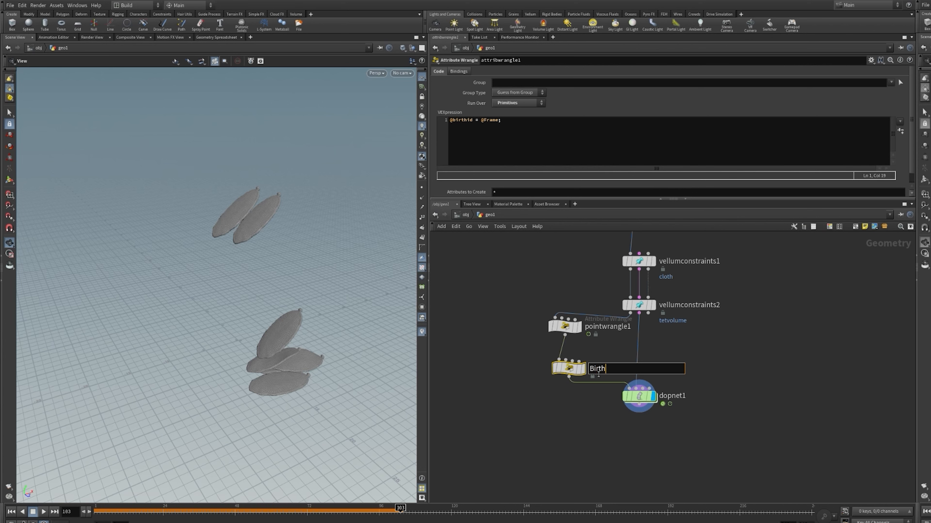
{"action": "type", "text": "ID"}
{"action": "key", "text": "Return"}
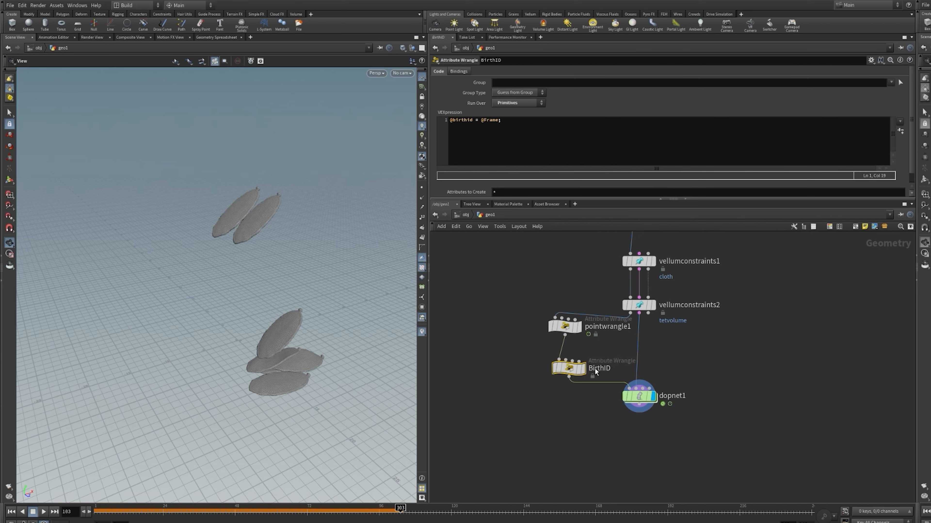
{"action": "double_click", "coordinate": [607, 329]}
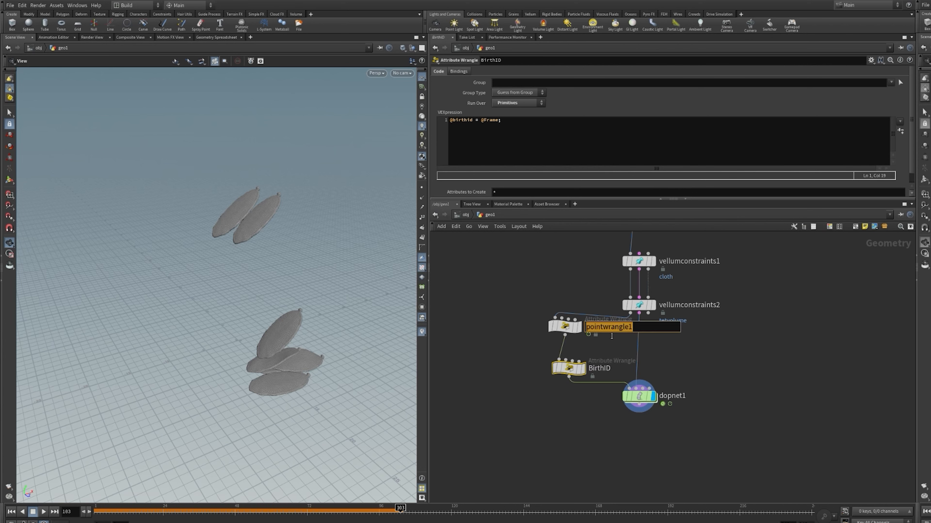
{"action": "type", "text": "Vecto"}
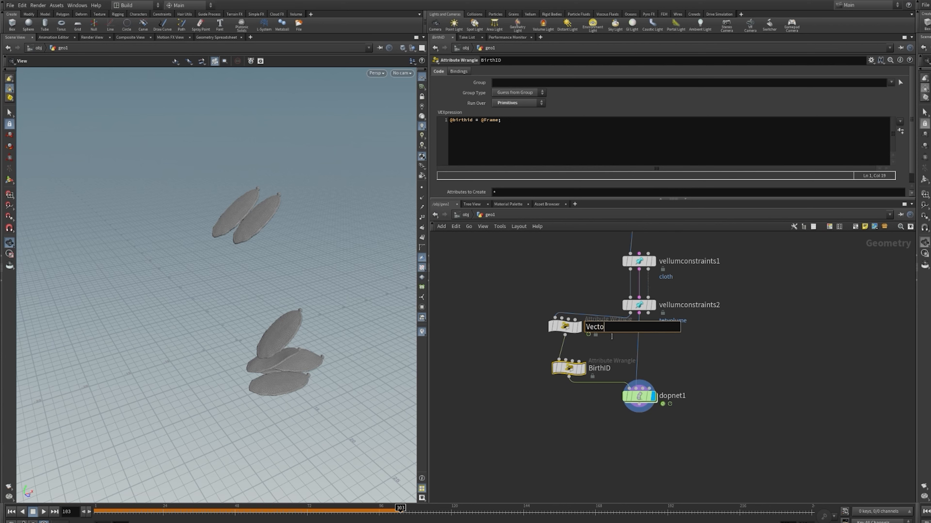
{"action": "type", "text": "r"}
{"action": "key", "text": "Return"}
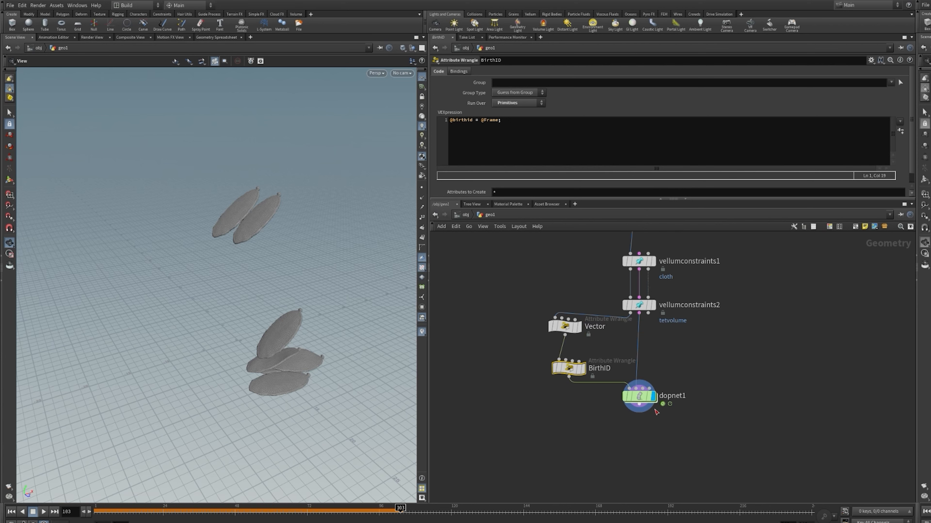
{"action": "left_click_drag", "start_coordinate": [640, 402], "coordinate": [645, 409]}
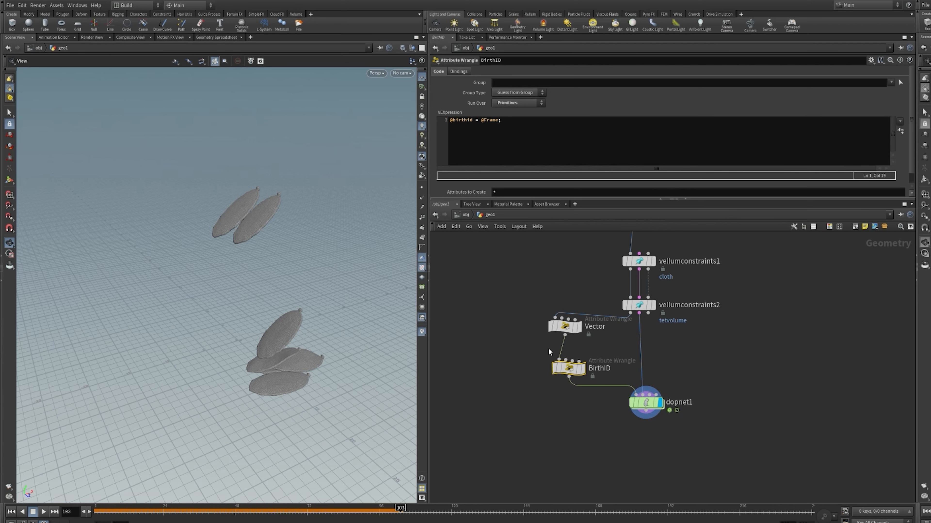
{"action": "scroll", "coordinate": [545, 347], "scroll_direction": "down", "scroll_amount": 5}
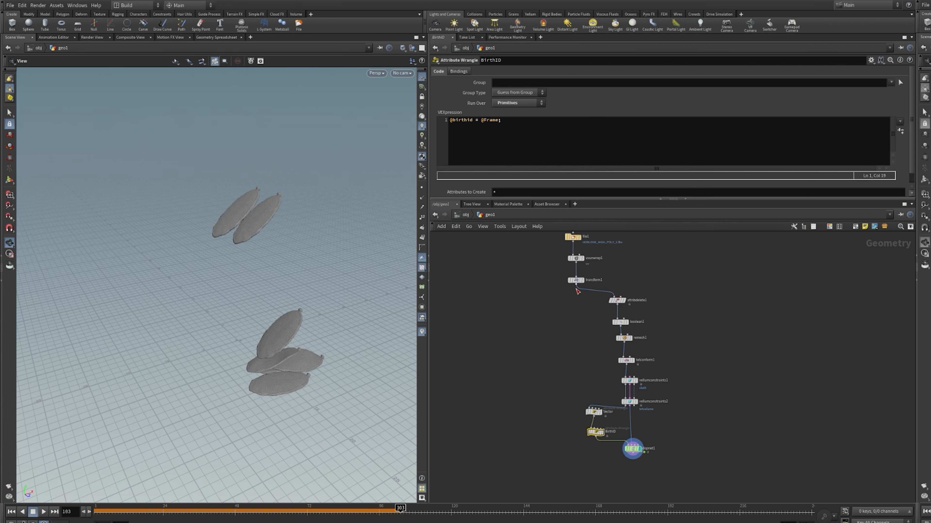
- Add a Point Deform node fed by transform1, with BirthID as its rest geometry and dopnet1 as its deformed geometry
{"action": "left_click_drag", "start_coordinate": [576, 286], "coordinate": [562, 467]}
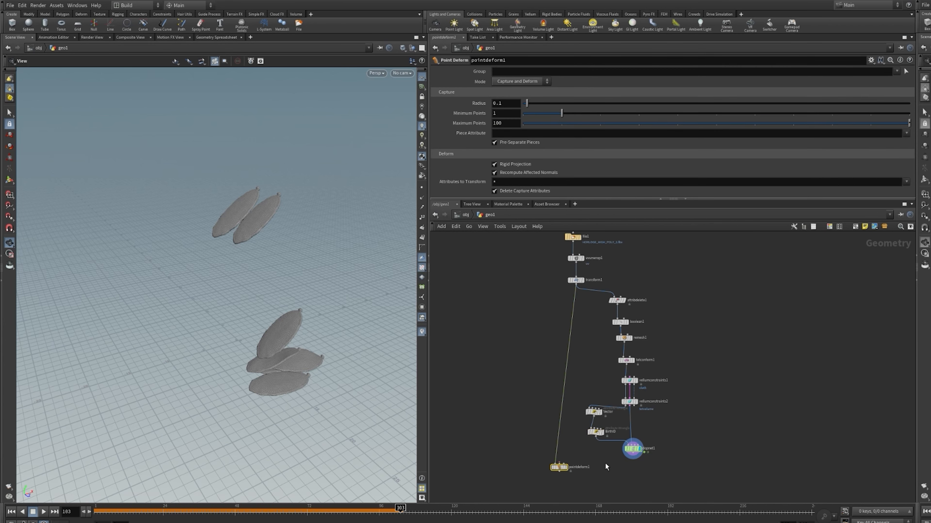
{"action": "scroll", "coordinate": [605, 462], "scroll_direction": "up", "scroll_amount": 4}
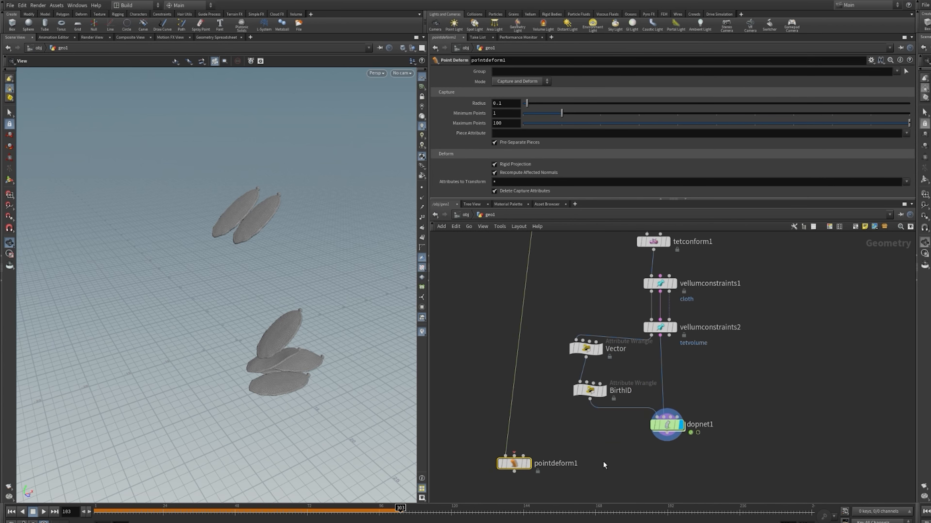
{"action": "scroll", "coordinate": [621, 413], "scroll_direction": "up", "scroll_amount": 3}
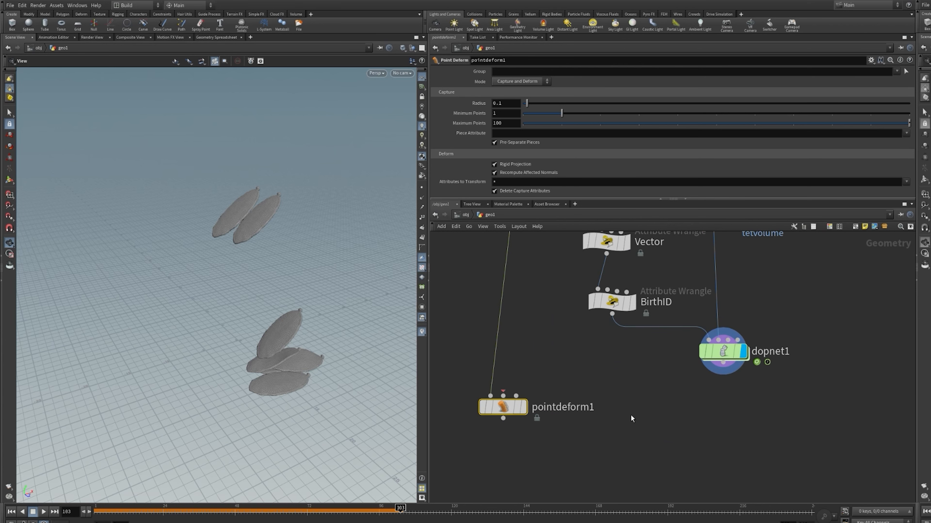
{"action": "middle_click_drag", "start_coordinate": [630, 418], "coordinate": [664, 410]}
{"action": "left_click_drag", "start_coordinate": [644, 305], "coordinate": [595, 405]}
{"action": "left_click_drag", "start_coordinate": [755, 355], "coordinate": [613, 413]}
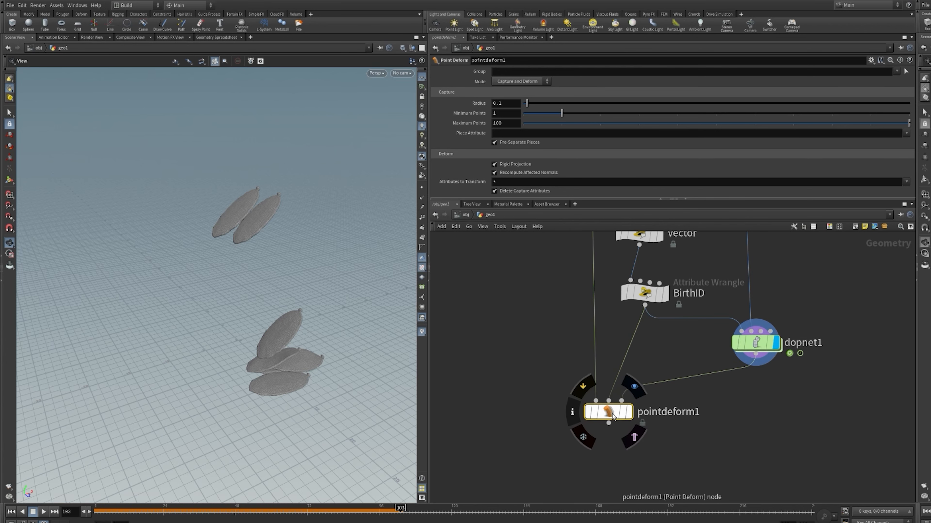
- Display pointdeform1, play the simulation from the first frame, and return to frame 1
{"action": "left_click", "coordinate": [12, 512]}
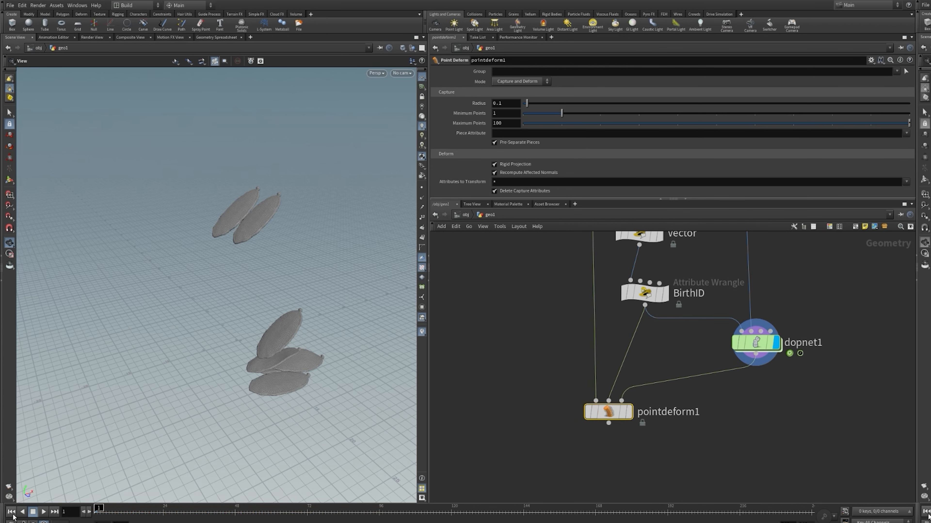
{"action": "left_click", "coordinate": [629, 412]}
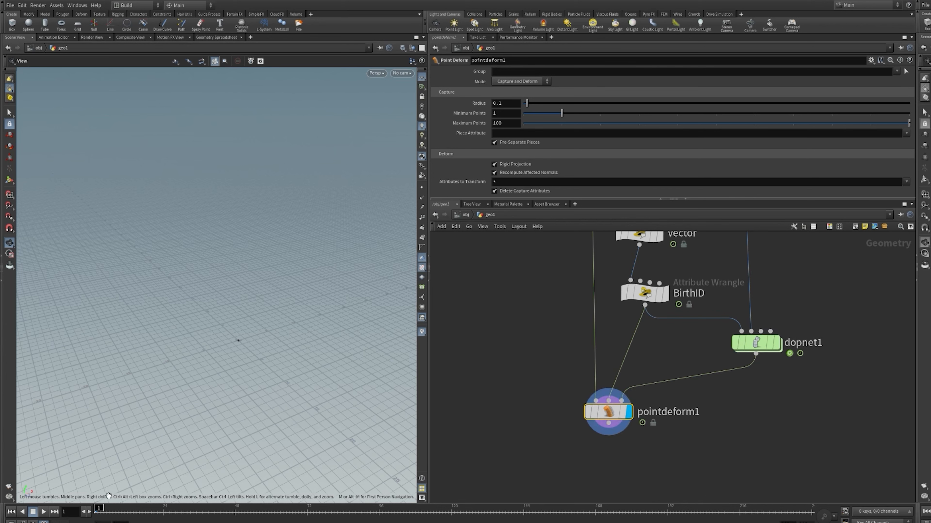
{"action": "left_click", "coordinate": [44, 512]}
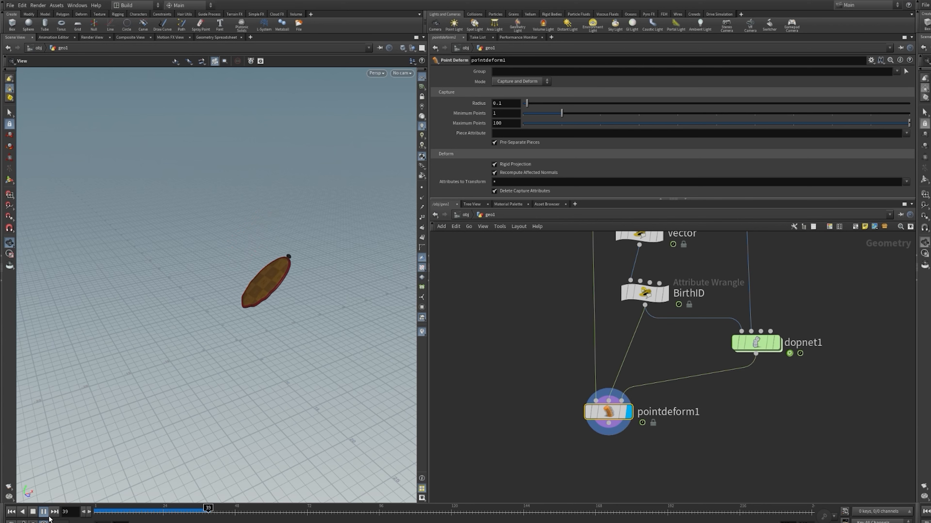
{"action": "left_click", "coordinate": [43, 512]}
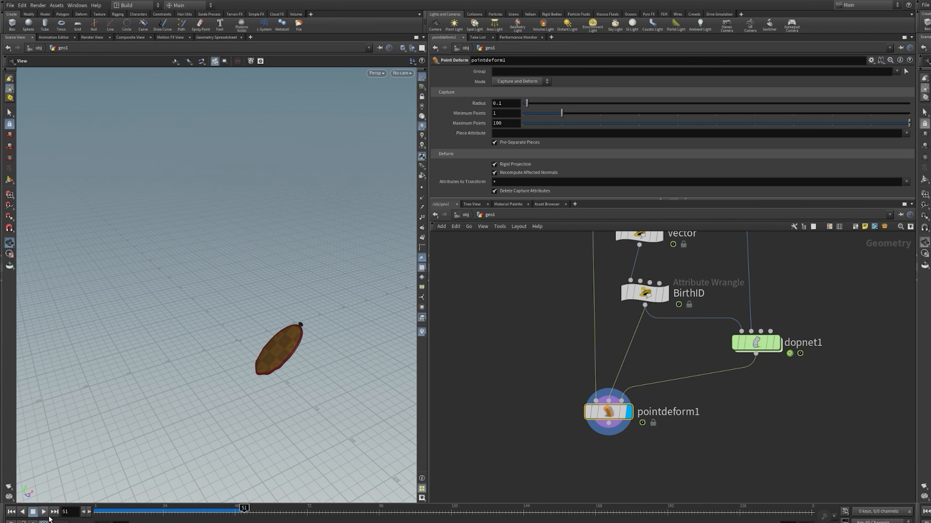
{"action": "left_click", "coordinate": [11, 512]}
- Insert a Block Begin node between dopnet1 and pointdeform1, and wire a Block End node after pointdeform1
{"action": "left_click", "coordinate": [678, 378]}
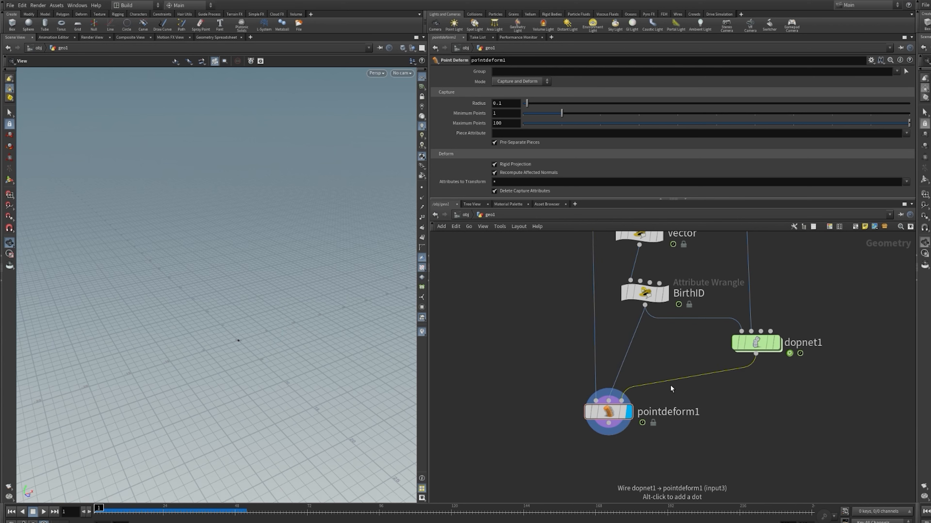
{"action": "key", "text": "Return"}
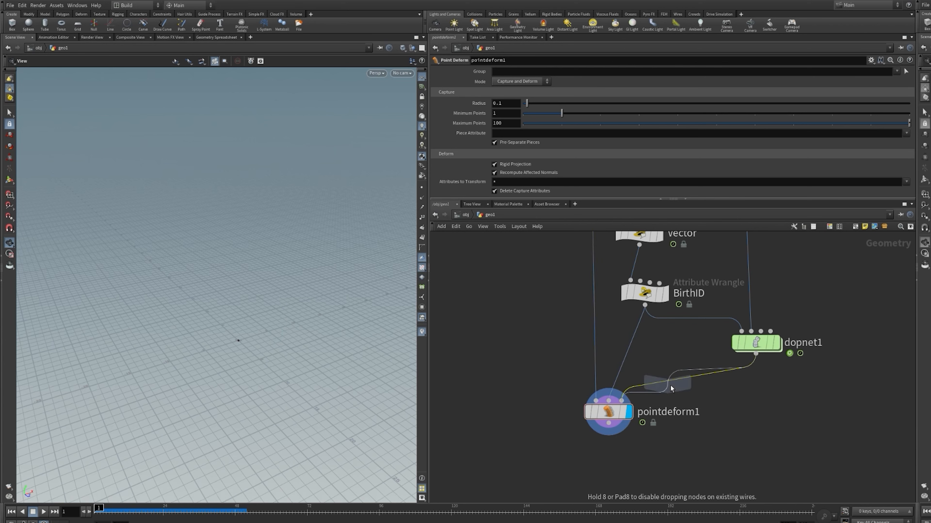
{"action": "left_click", "coordinate": [670, 385]}
{"action": "left_click_drag", "start_coordinate": [671, 401], "coordinate": [689, 403]}
{"action": "middle_click_drag", "start_coordinate": [689, 403], "coordinate": [664, 340]}
{"action": "left_click", "coordinate": [582, 390]}
{"action": "left_click", "coordinate": [554, 428]}
{"action": "left_click_drag", "start_coordinate": [553, 429], "coordinate": [545, 449]}
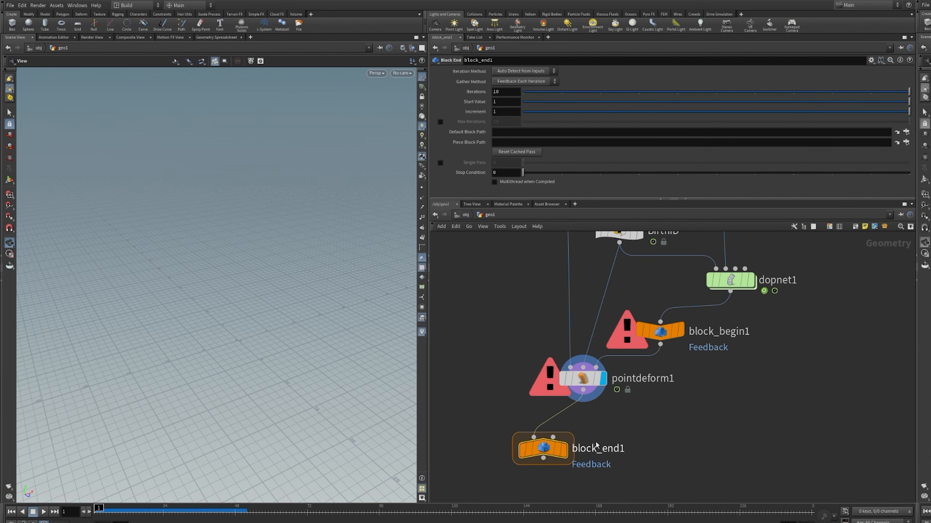
- Set block_begin1's method to Fetch Piece or Point and its block path to /obj/geo1/block_end1
{"action": "left_click", "coordinate": [659, 331]}
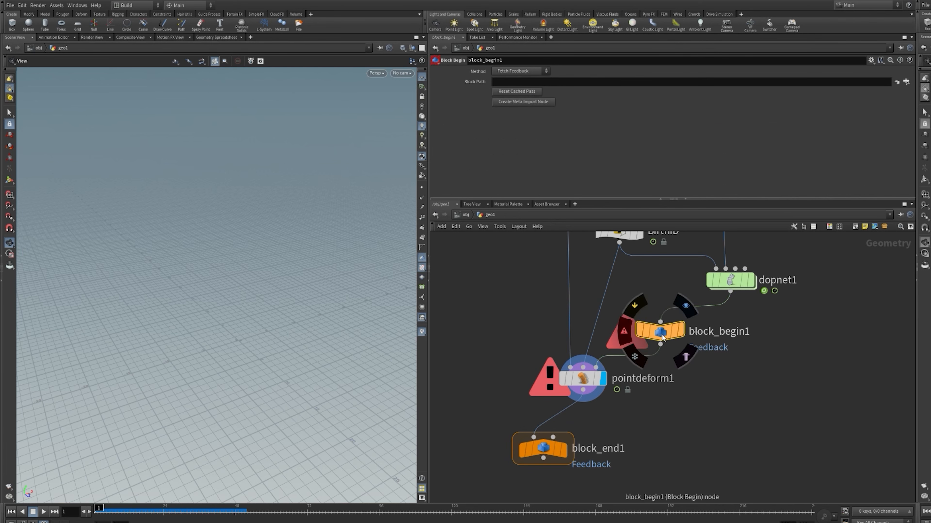
{"action": "left_click", "coordinate": [518, 74]}
{"action": "left_click", "coordinate": [518, 89]}
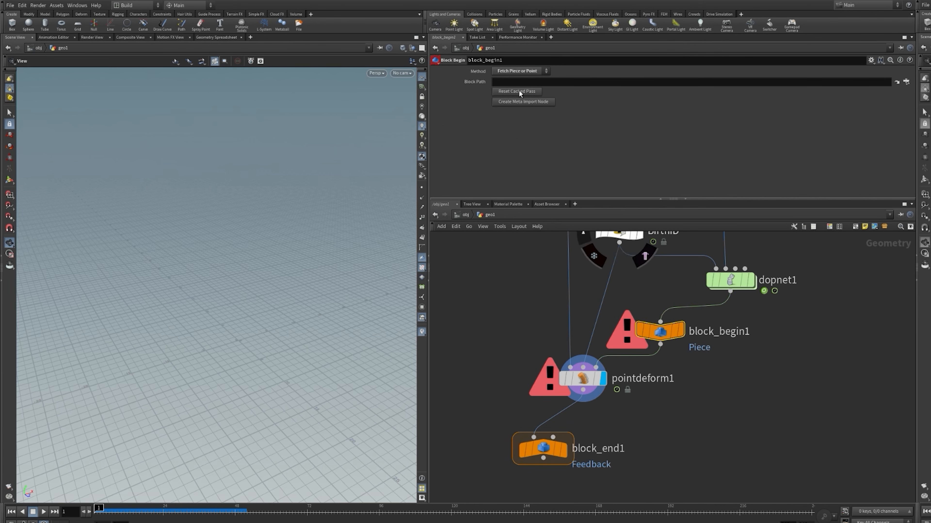
{"action": "left_click", "coordinate": [906, 82]}
{"action": "left_click", "coordinate": [898, 99]}
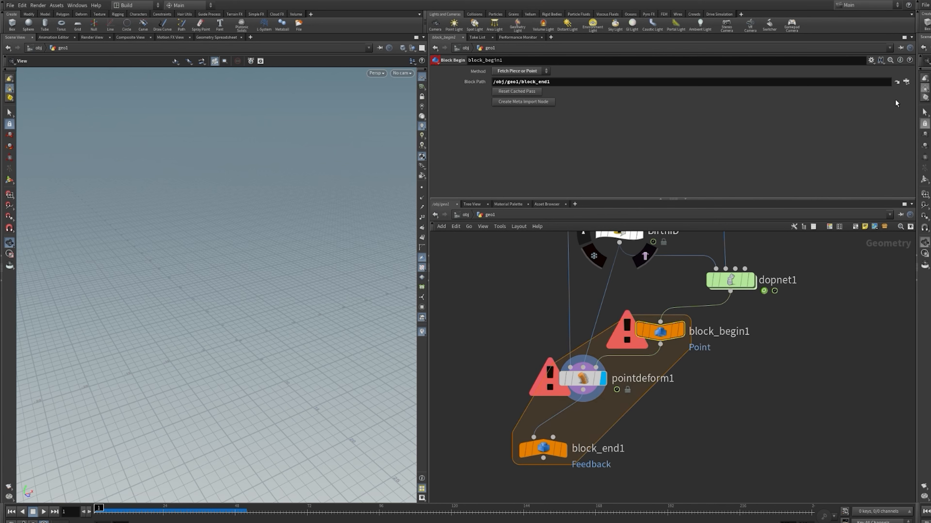
- Configure block_end1 as By Pieces or Points, Merge Each Iteration, Primitives, piece attribute birthid, with both block paths set to /obj/geo1/block_begin1
{"action": "left_click", "coordinate": [557, 444]}
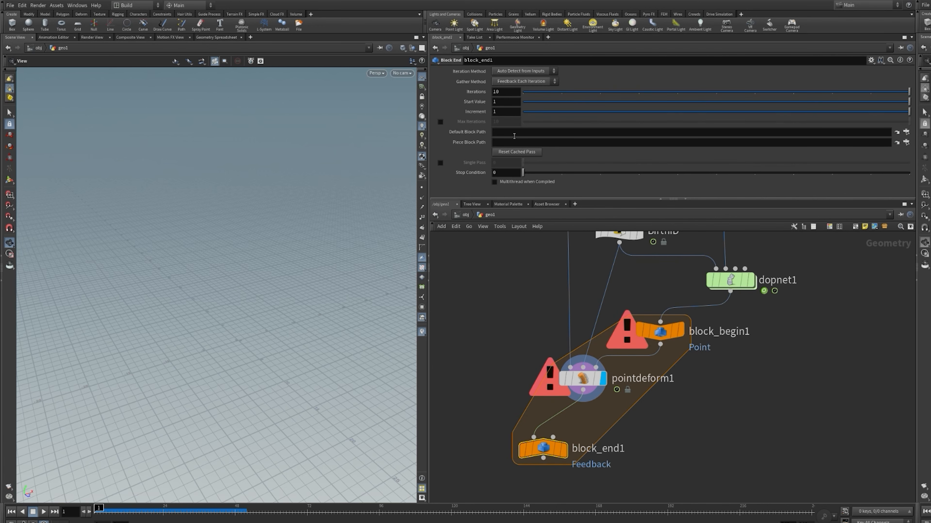
{"action": "left_click", "coordinate": [512, 88]}
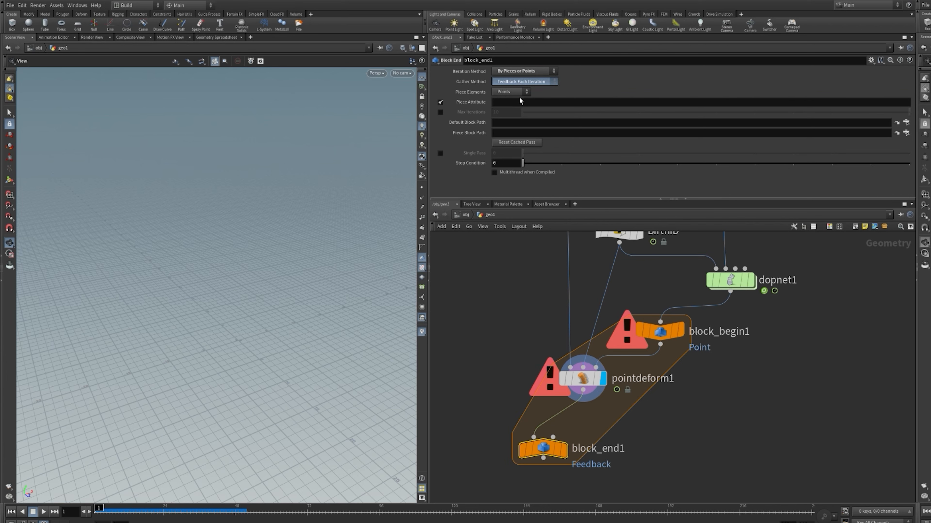
{"action": "left_click", "coordinate": [517, 98]}
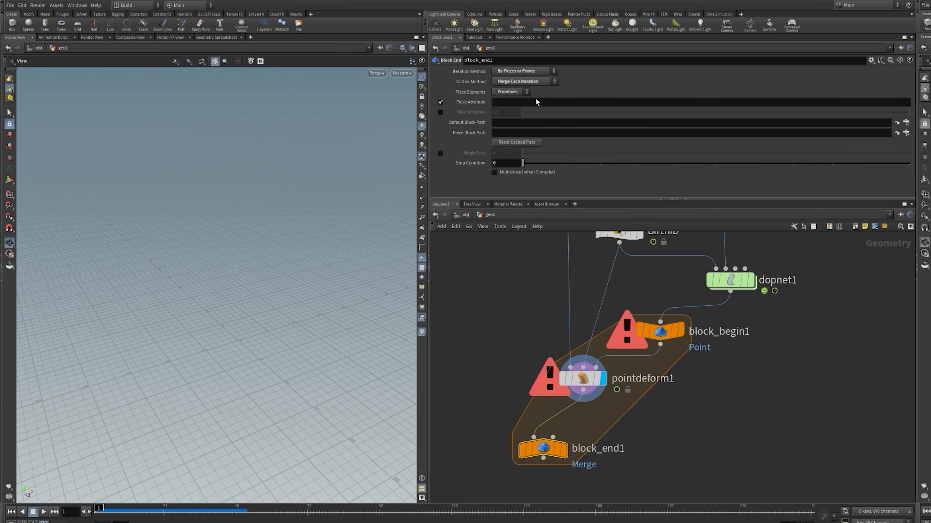
{"action": "left_click", "coordinate": [519, 104]}
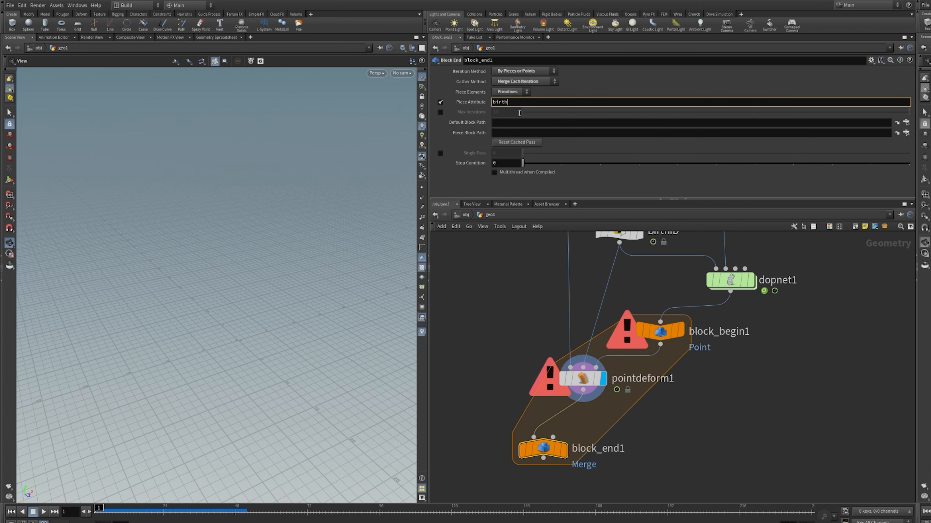
{"action": "left_click", "coordinate": [543, 126]}
{"action": "left_click", "coordinate": [905, 123]}
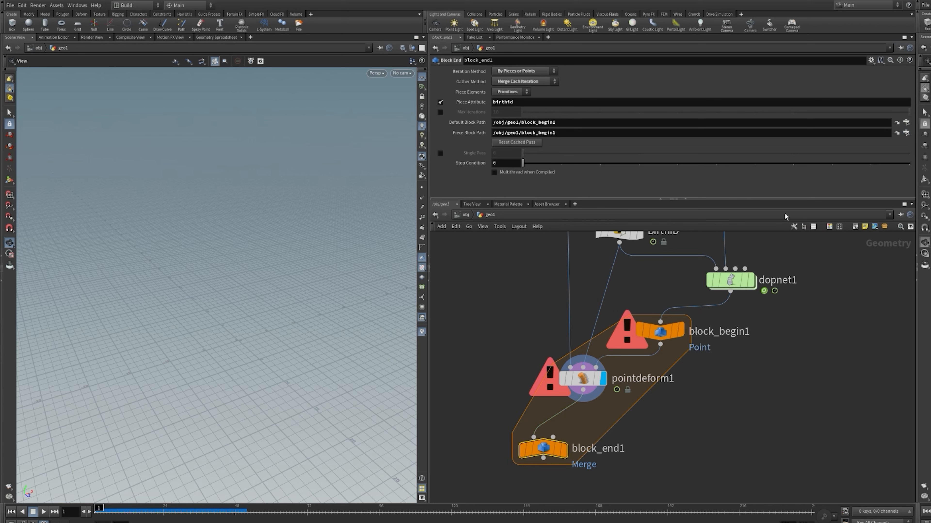
- Display block_end1 and play the simulation to check the per-piece deformation
{"action": "mouse_move", "coordinate": [567, 455]}
{"action": "left_click", "coordinate": [573, 433]}
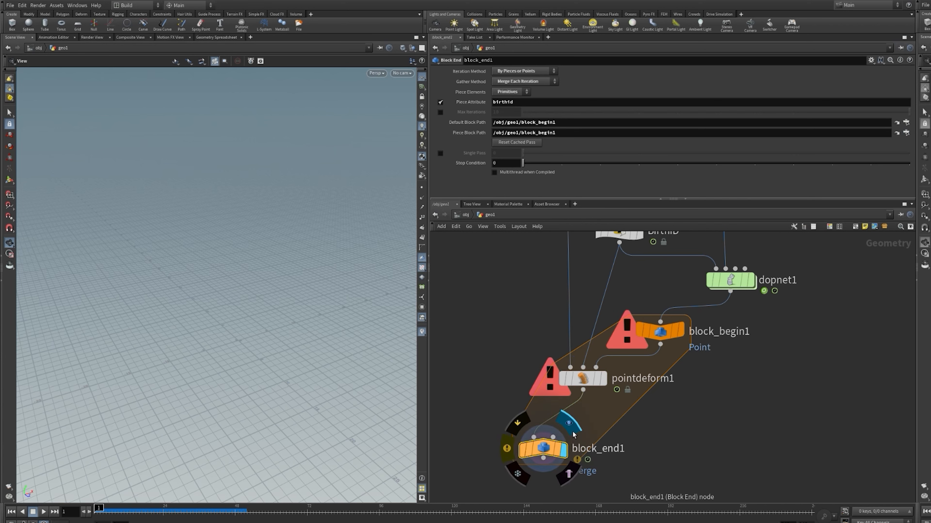
{"action": "left_click", "coordinate": [566, 381]}
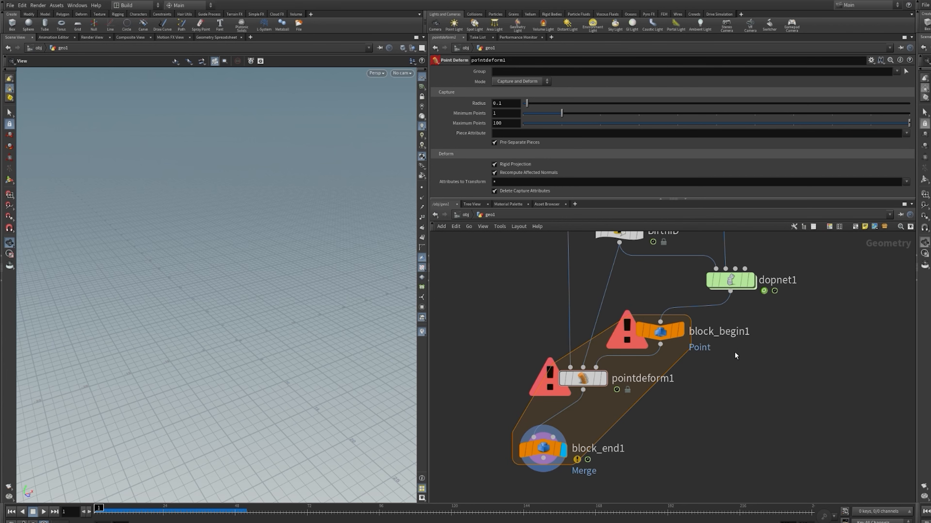
{"action": "left_click", "coordinate": [730, 280]}
{"action": "left_click", "coordinate": [48, 515]}
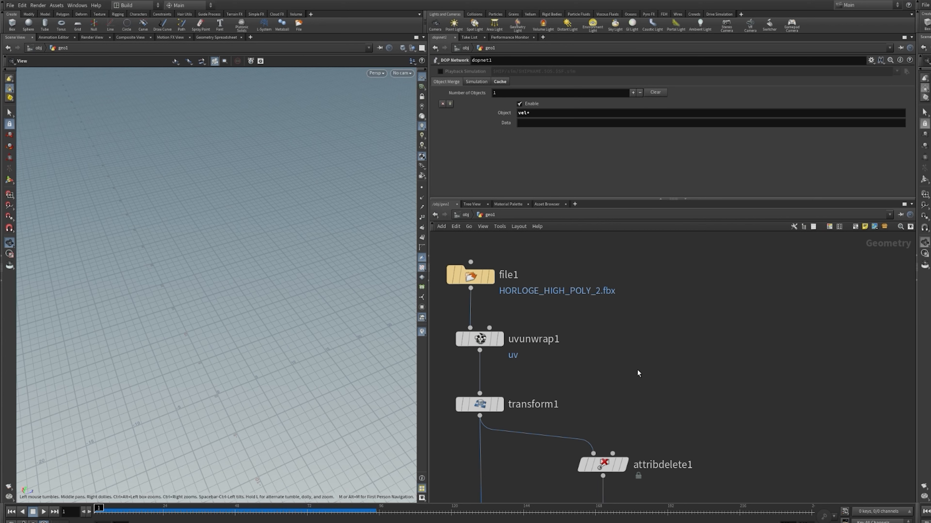
- Add an Alembic node loading STAIRS_COLLIDER_2.abc and wire it through a new Transform node into attribdelete1's second input
{"action": "key", "text": "Return"}
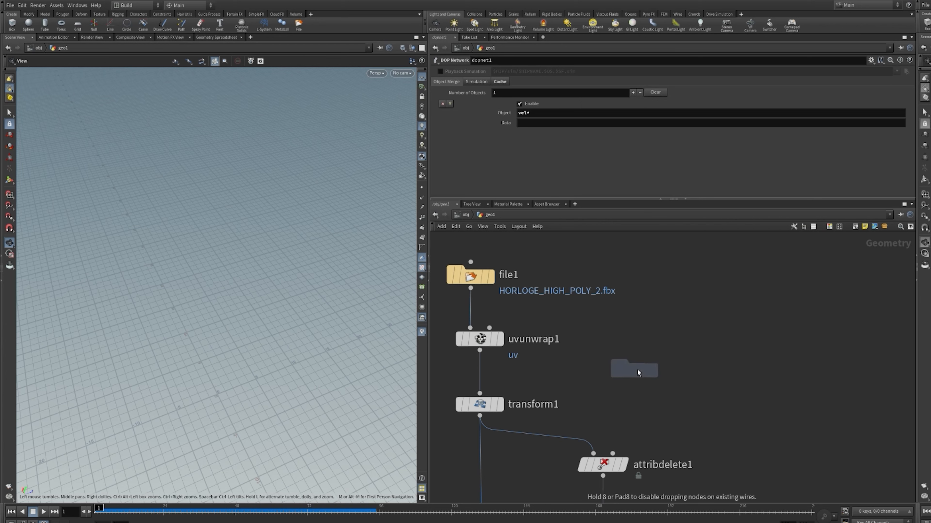
{"action": "left_click", "coordinate": [672, 359]}
{"action": "left_click_drag", "start_coordinate": [669, 370], "coordinate": [629, 408]}
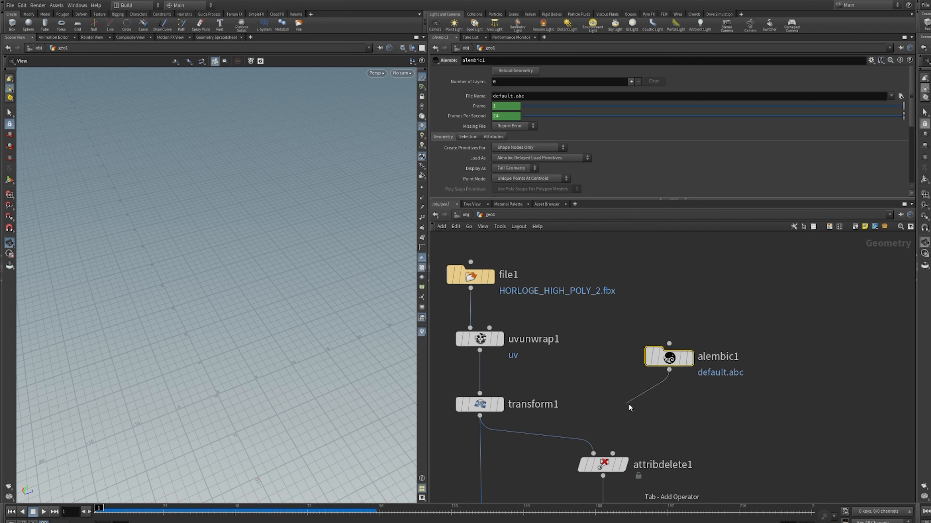
{"action": "left_click", "coordinate": [628, 406]}
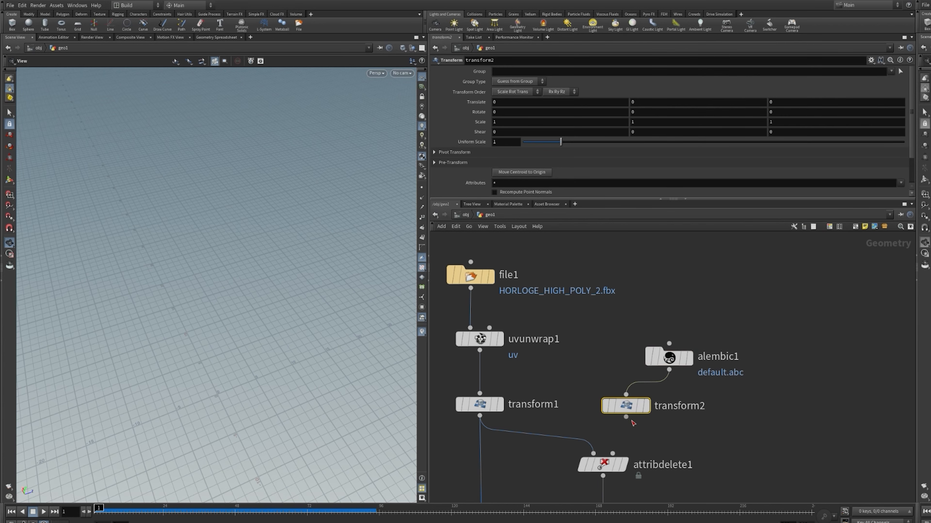
{"action": "left_click_drag", "start_coordinate": [625, 417], "coordinate": [613, 453]}
{"action": "left_click_drag", "start_coordinate": [629, 405], "coordinate": [630, 417]}
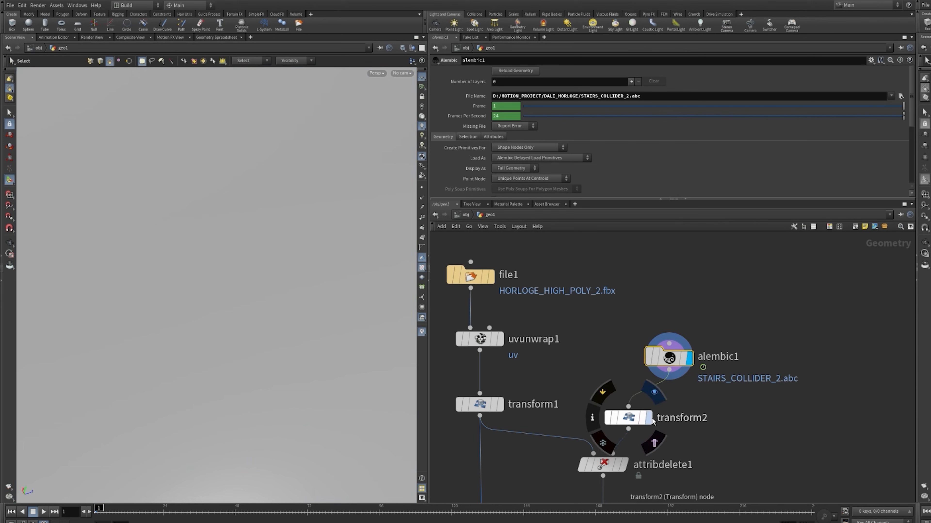
- Set transform2's Z translation to 1 and its uniform scale to 0.05
{"action": "left_click", "coordinate": [628, 417]}
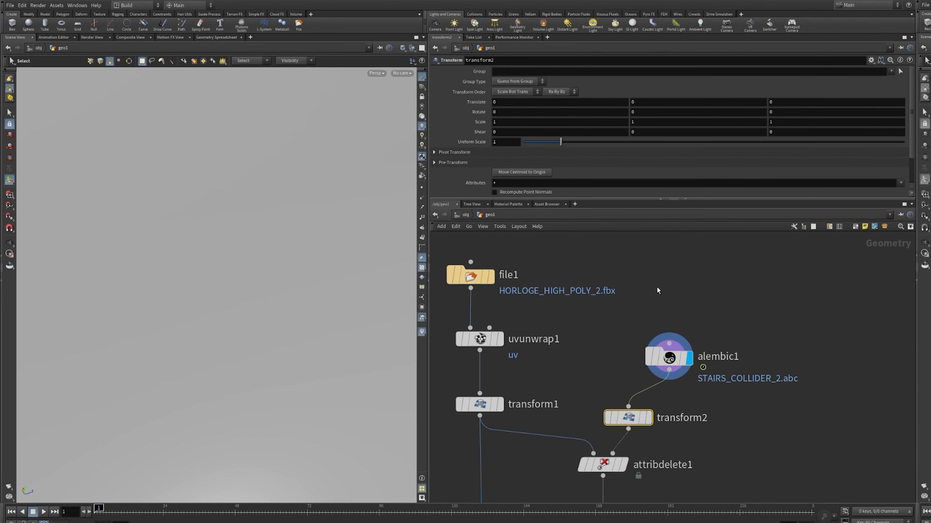
{"action": "left_click", "coordinate": [770, 104]}
{"action": "type", "text": "1"}
{"action": "left_click_drag", "start_coordinate": [508, 143], "coordinate": [473, 144]}
{"action": "type", "text": "0.05"}
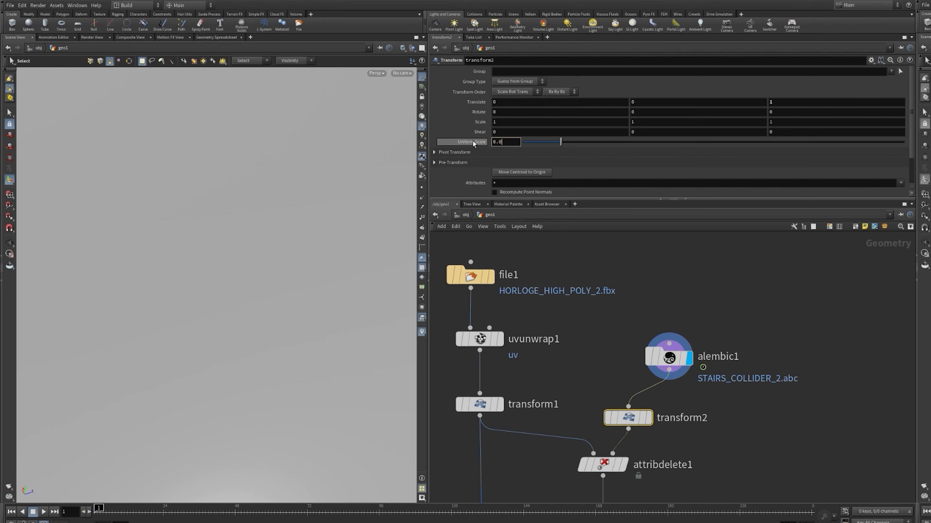
{"action": "key", "text": "Return"}
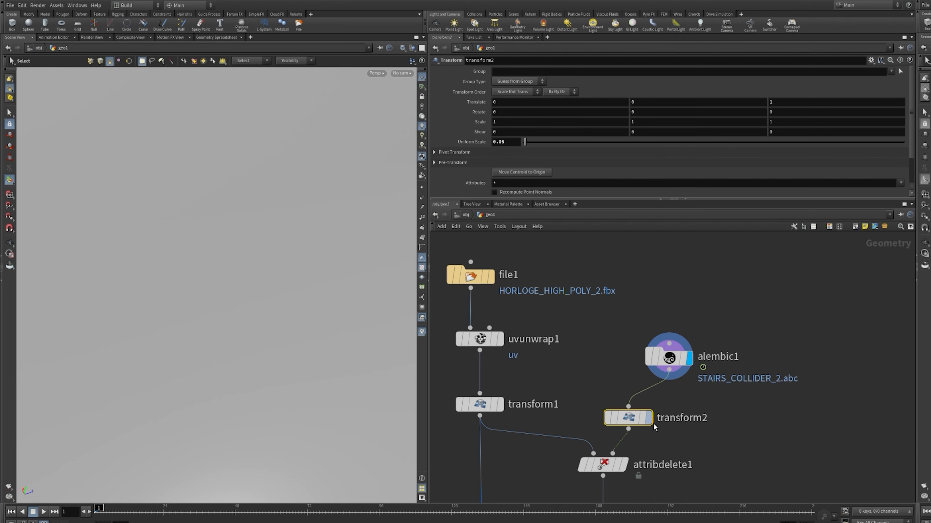
- Display transform2 and bring the whole scaled staircase into view
{"action": "mouse_move", "coordinate": [652, 420]}
{"action": "left_click", "coordinate": [654, 396]}
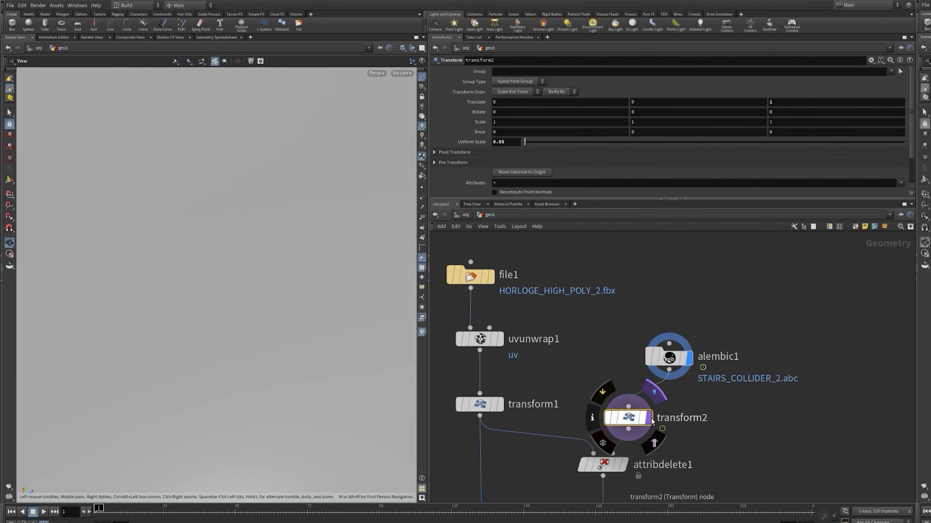
{"action": "left_click", "coordinate": [662, 393]}
{"action": "scroll", "coordinate": [306, 347], "scroll_direction": "down", "scroll_amount": 5}
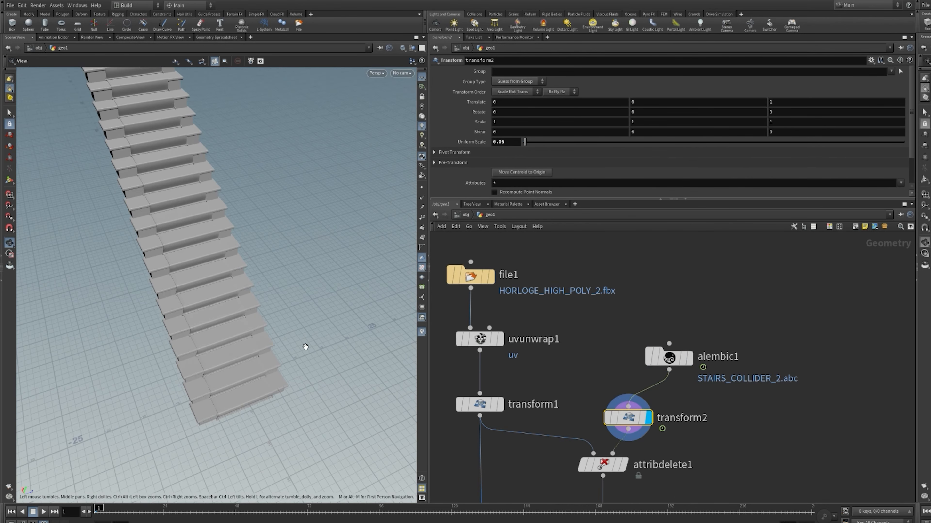
{"action": "left_click_drag", "start_coordinate": [302, 437], "coordinate": [335, 425]}
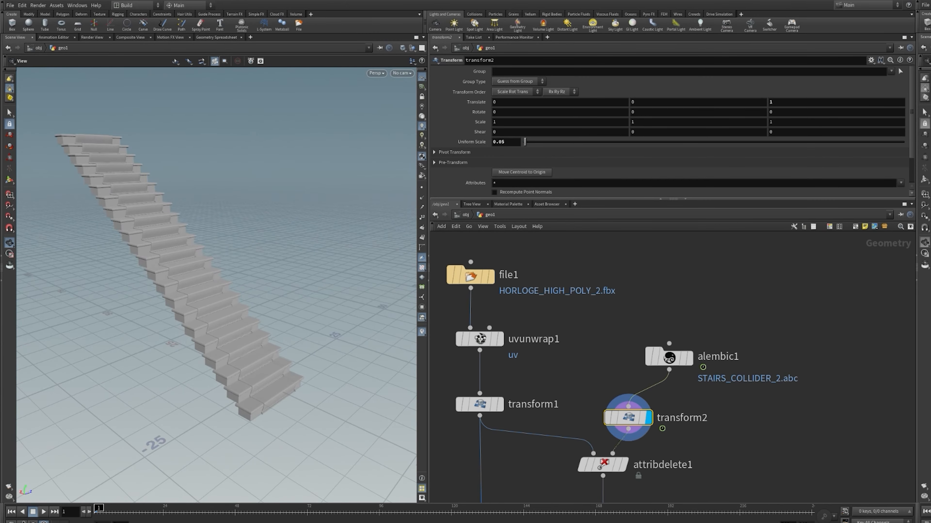
- Set alembic1 to load as Unpack Alembic Delayed Load Primitives, play the stair animation, and return to the first frame
{"action": "left_click", "coordinate": [668, 360]}
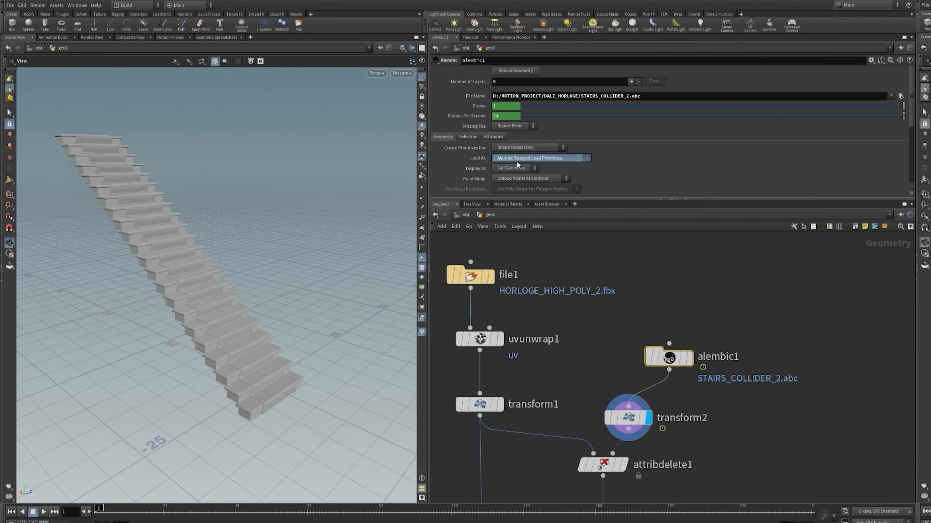
{"action": "left_click", "coordinate": [515, 179]}
{"action": "left_click", "coordinate": [43, 512]}
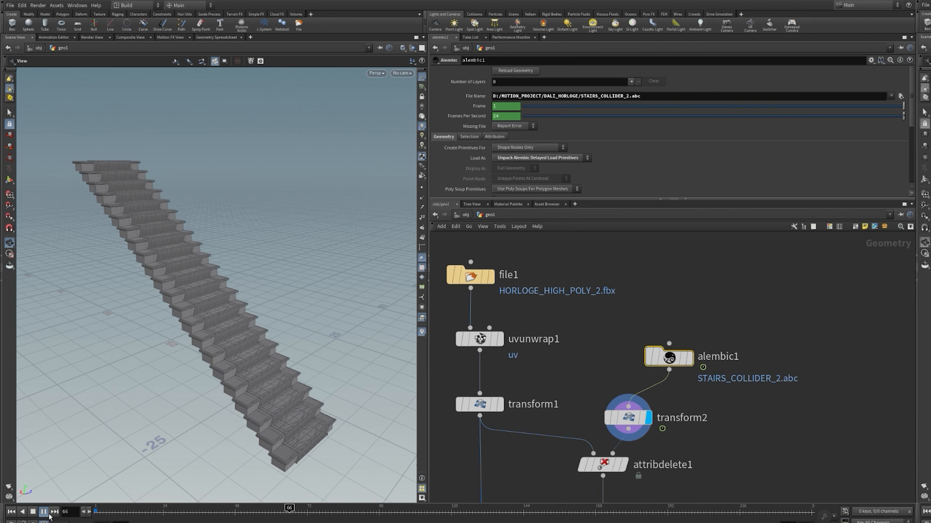
{"action": "left_click", "coordinate": [33, 513]}
{"action": "left_click", "coordinate": [11, 512]}
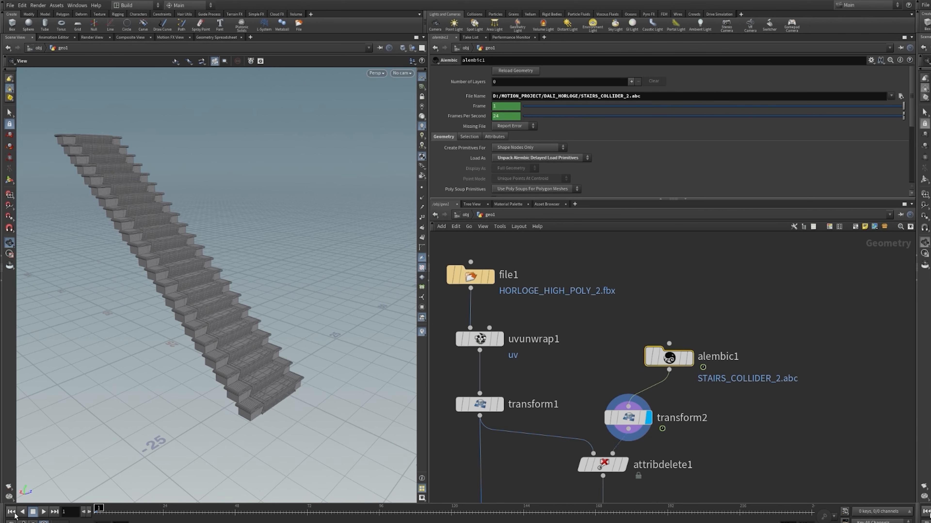
- Move alembic1 and transform2 down beside the remesh1 and tetconform1 nodes, detached from attribdelete1
{"action": "middle_click_drag", "start_coordinate": [774, 434], "coordinate": [679, 456]}
{"action": "left_click_drag", "start_coordinate": [698, 332], "coordinate": [571, 267]}
{"action": "left_click_drag", "start_coordinate": [568, 313], "coordinate": [751, 407]}
{"action": "middle_click_drag", "start_coordinate": [799, 454], "coordinate": [748, 300]}
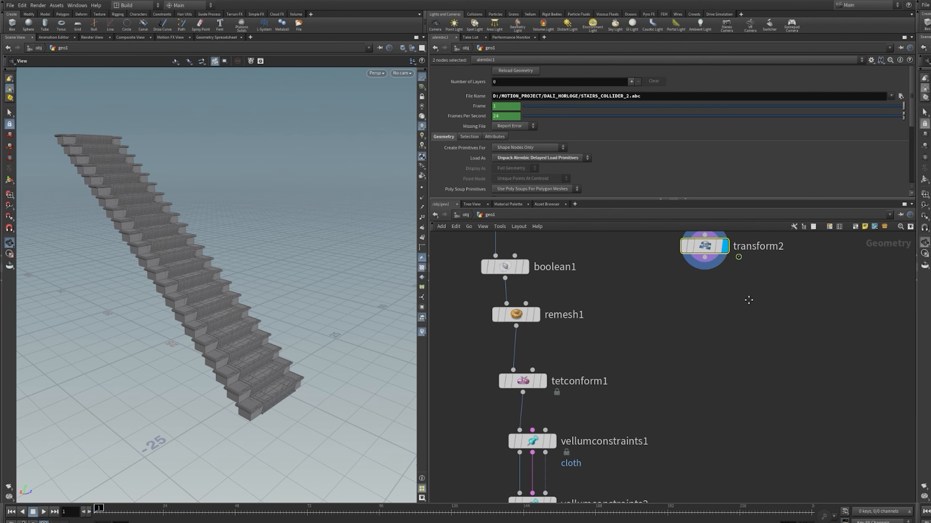
{"action": "left_click_drag", "start_coordinate": [704, 271], "coordinate": [686, 374]}
- Wire transform2's output into the third input of vellumconstraints1
{"action": "left_click", "coordinate": [686, 360]}
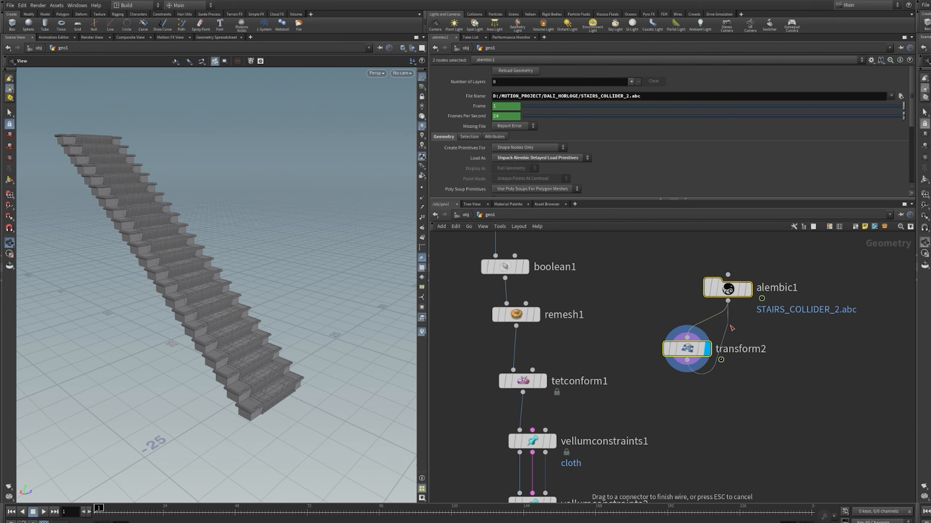
{"action": "key", "text": "Escape"}
{"action": "left_click", "coordinate": [687, 352]}
{"action": "left_click_drag", "start_coordinate": [686, 360], "coordinate": [550, 431]}
{"action": "left_click", "coordinate": [676, 419]}
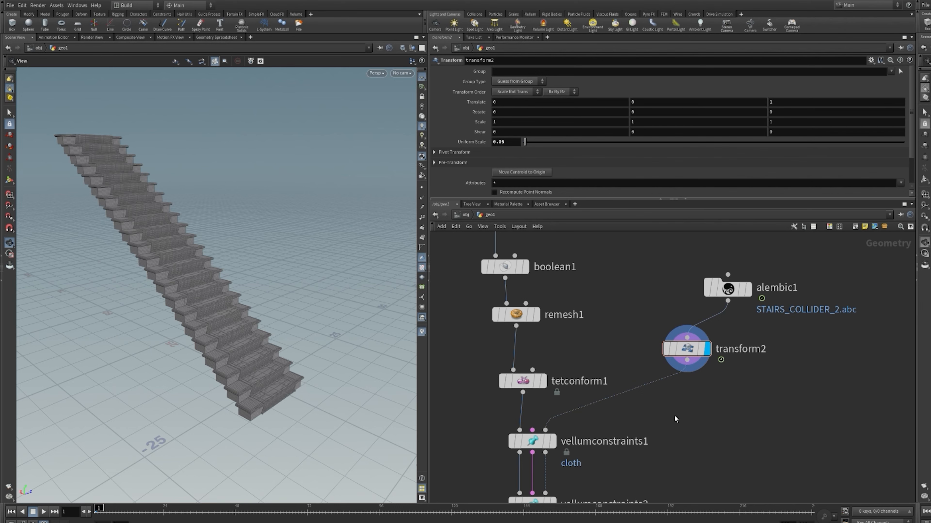
- Go inside dopnet1 and reposition the groundplane1 and staticsolver1 nodes to make room between them
{"action": "mouse_move", "coordinate": [712, 430]}
{"action": "middle_mouse_down"}
{"action": "mouse_move", "coordinate": [755, 294]}
{"action": "mouse_move", "coordinate": [721, 394]}
{"action": "mouse_move", "coordinate": [733, 345]}
{"action": "middle_mouse_up"}
{"action": "left_click_drag", "start_coordinate": [602, 303], "coordinate": [604, 426]}
{"action": "left_click", "coordinate": [603, 434]}
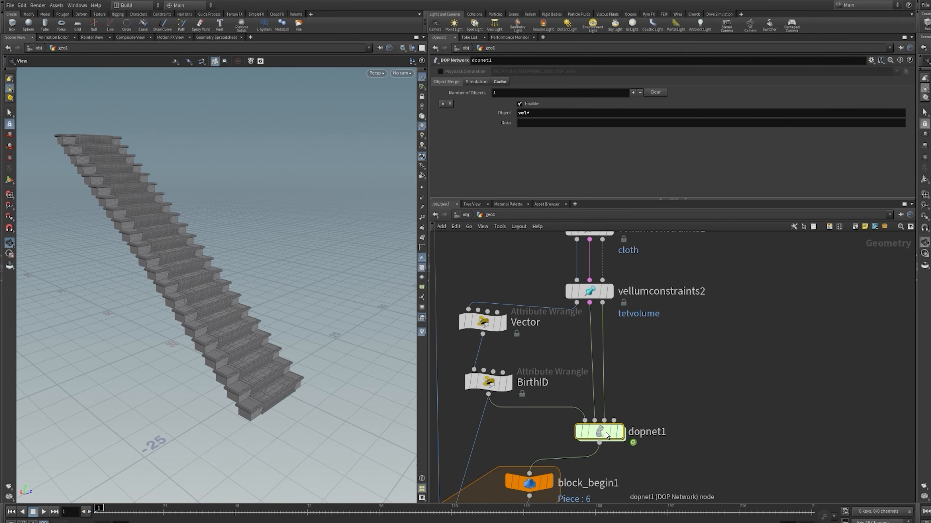
{"action": "double_click", "coordinate": [603, 436]}
{"action": "middle_click_drag", "start_coordinate": [783, 392], "coordinate": [747, 397]}
{"action": "left_click_drag", "start_coordinate": [695, 349], "coordinate": [733, 338]}
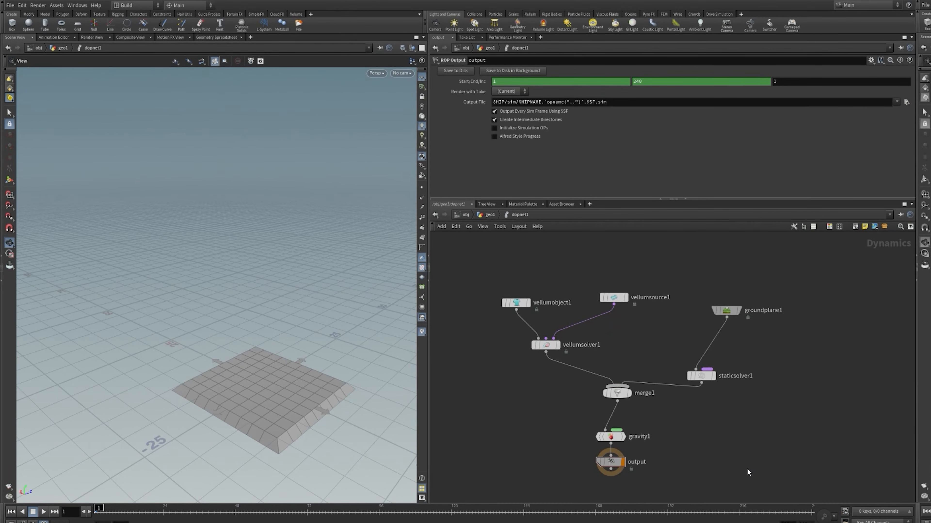
{"action": "left_click_drag", "start_coordinate": [701, 376], "coordinate": [703, 365]}
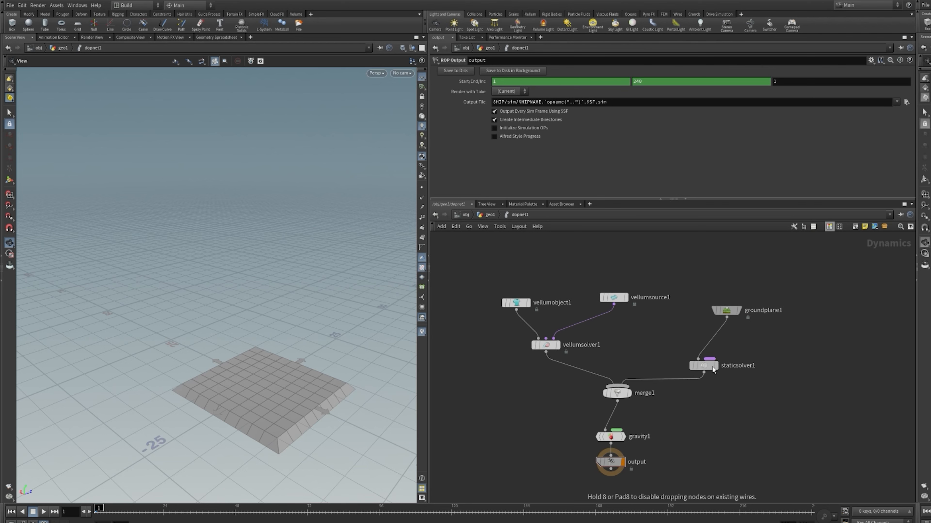
- Insert a Merge node between groundplane1 and staticsolver1 with its Affector Relationship set to Mutual
{"action": "left_click", "coordinate": [708, 347]}
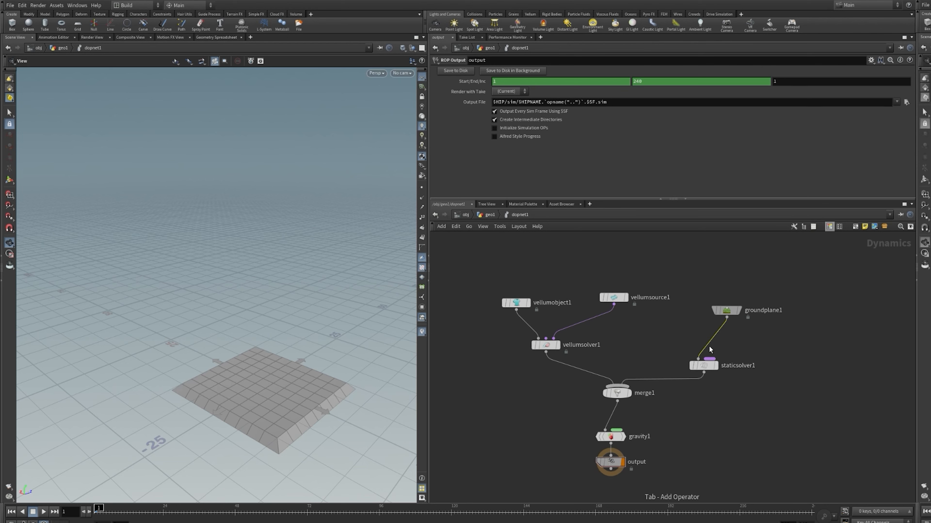
{"action": "key", "text": "Tab"}
{"action": "type", "text": "merge"}
{"action": "key", "text": "Return"}
{"action": "left_click", "coordinate": [714, 342]}
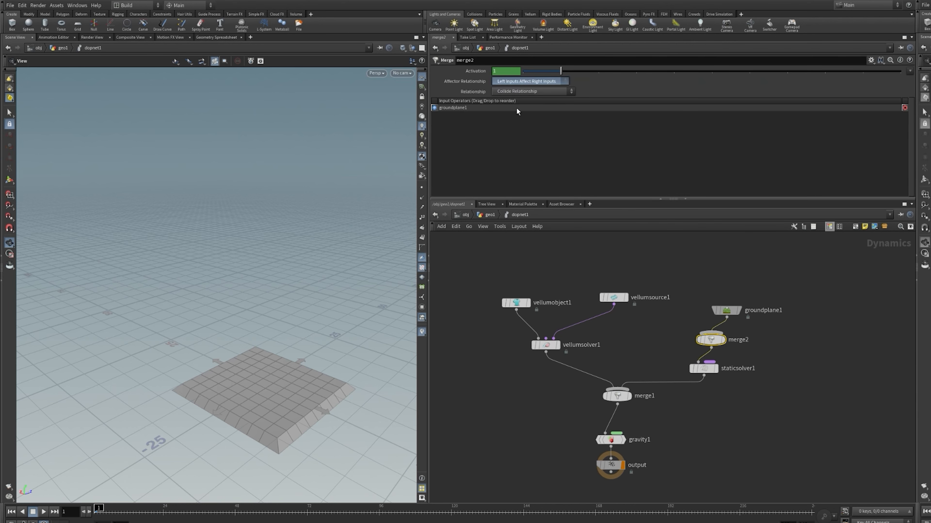
{"action": "left_click", "coordinate": [515, 108]}
{"action": "left_click_drag", "start_coordinate": [717, 343], "coordinate": [714, 353]}
- Add a Static Object node feeding merge2 and set its SOP Path to `opinputpath("..", 2)`
{"action": "left_click", "coordinate": [708, 341]}
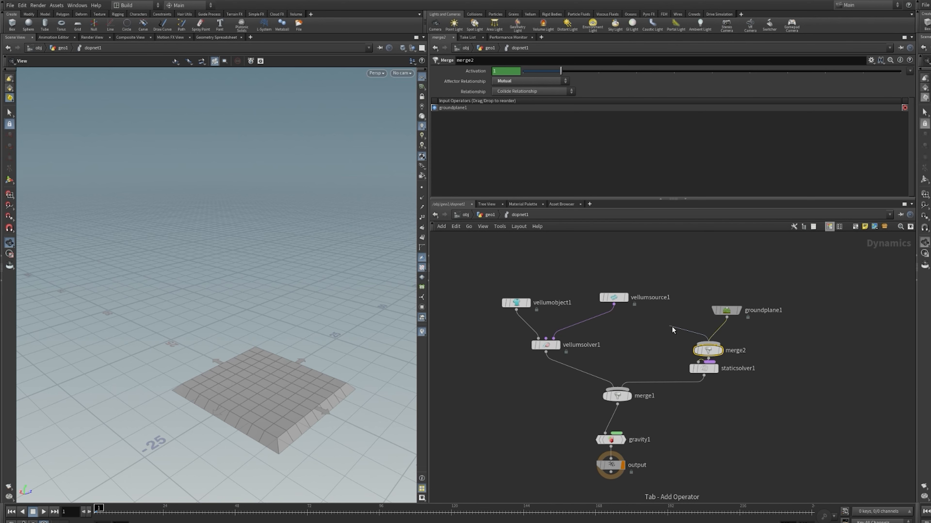
{"action": "left_click", "coordinate": [672, 326]}
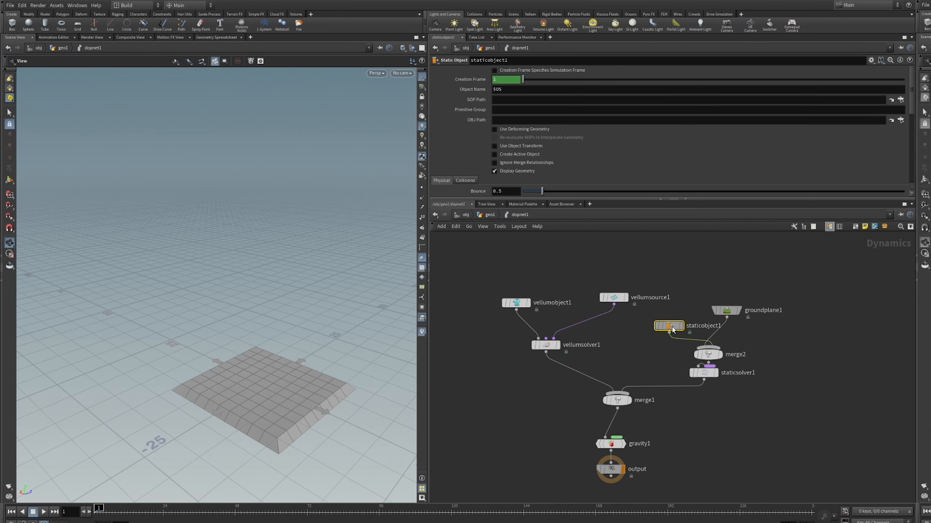
{"action": "type", "text": "`opinputpath(\"..\", 0)`"}
{"action": "key", "text": "shift+Left"}
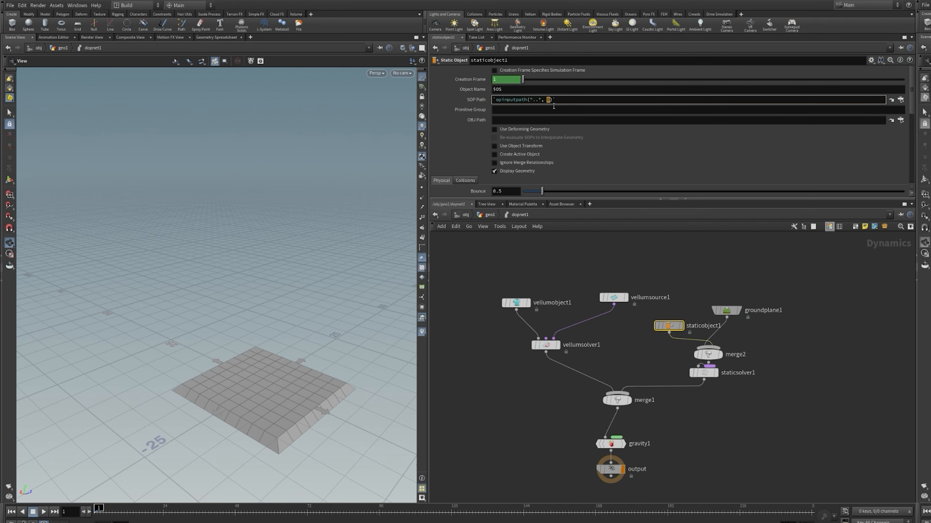
{"action": "key", "text": "Tab"}
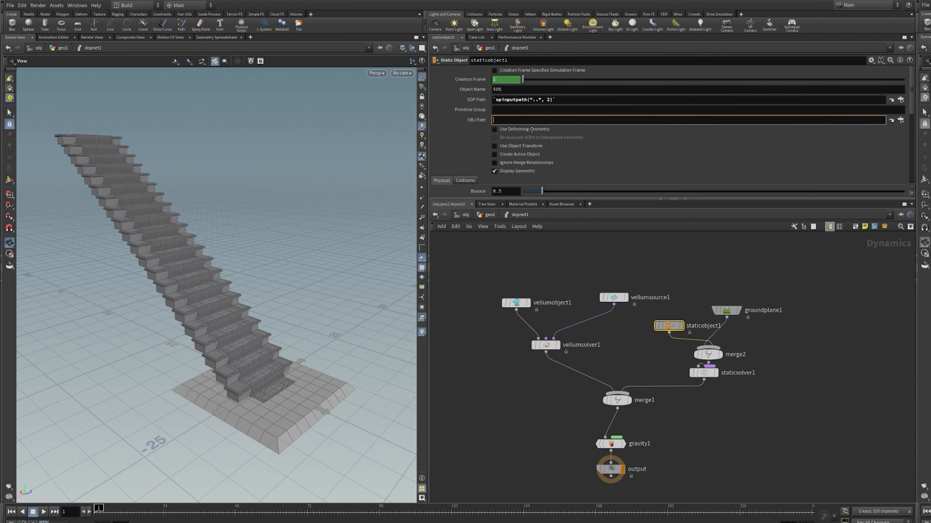
- Set staticobject1's OBJ Path to `opinputpath("..", 2)` and enable Use Deforming Geometry
{"action": "type", "text": "`opinputpath(\"..\", 0)`"}
{"action": "key", "text": "Return"}
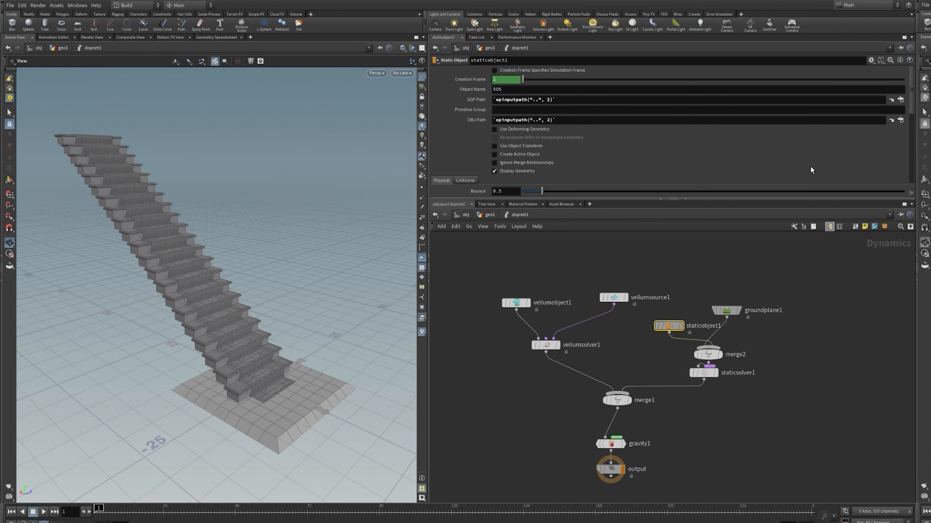
{"action": "left_click", "coordinate": [773, 360]}
{"action": "left_click_drag", "start_coordinate": [673, 327], "coordinate": [676, 323]}
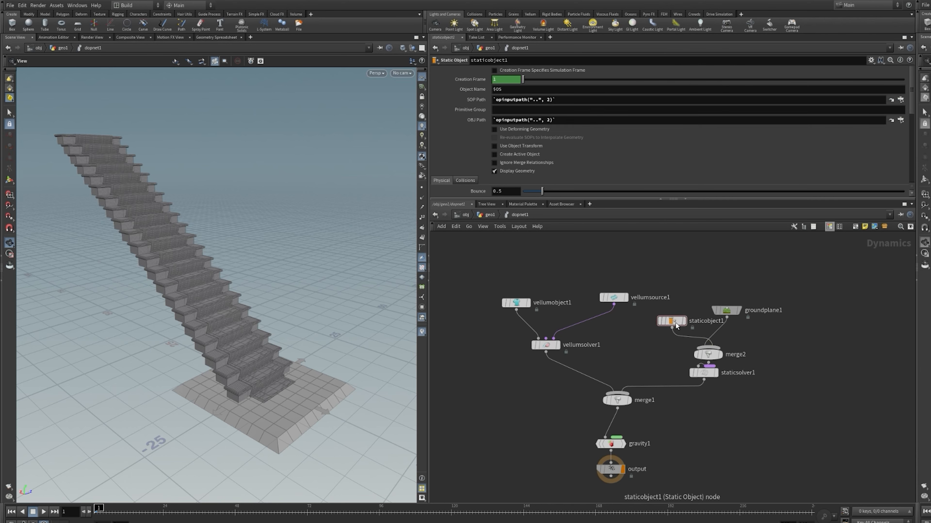
{"action": "left_click", "coordinate": [499, 130]}
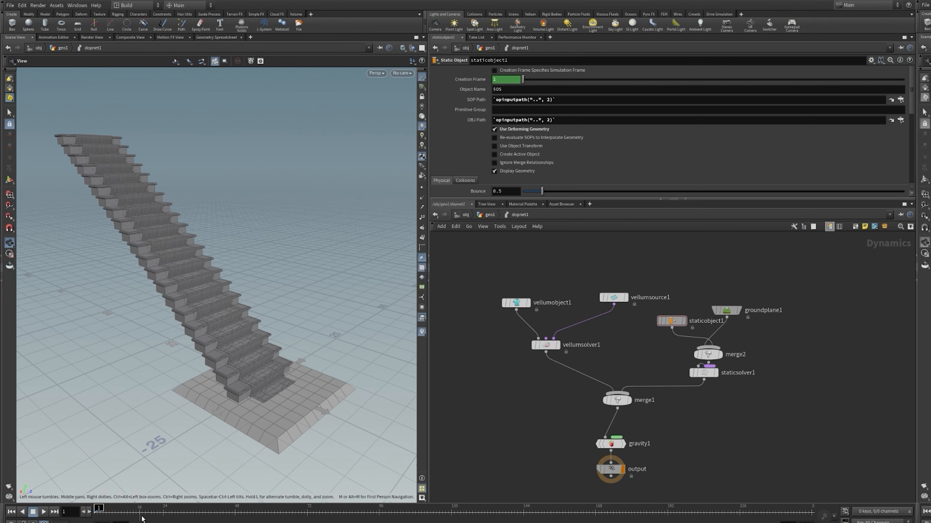
- Return to the geo1 level, display block_end1, and show transform2 as a template
{"action": "key", "text": "u"}
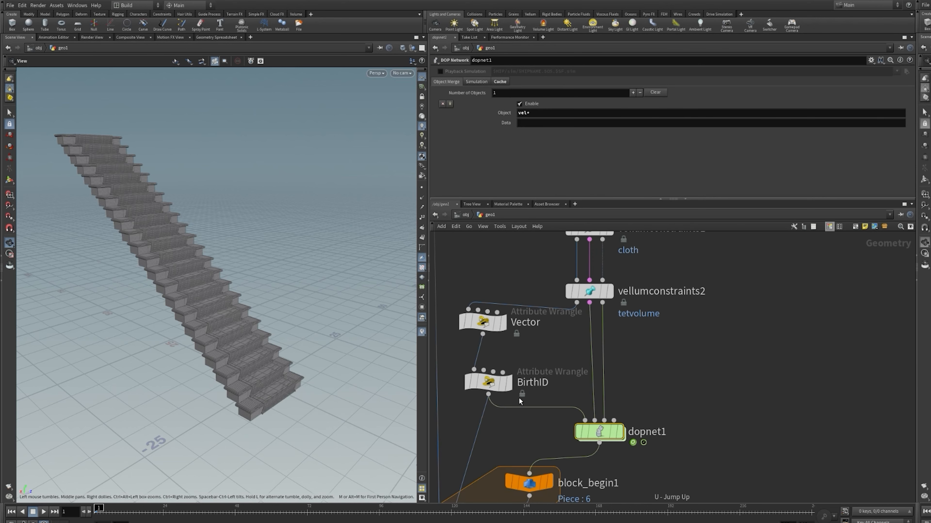
{"action": "middle_click_drag", "start_coordinate": [700, 411], "coordinate": [735, 250]}
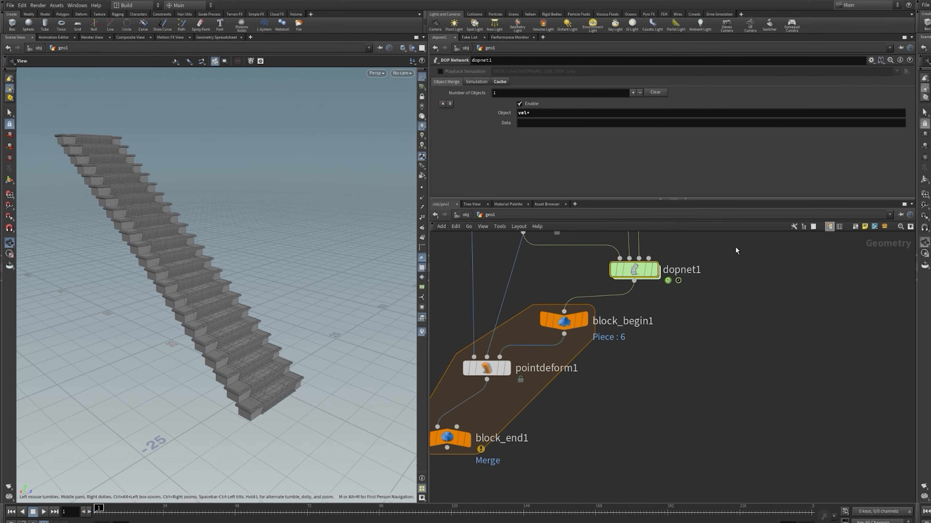
{"action": "scroll", "coordinate": [661, 368], "scroll_direction": "down", "scroll_amount": 4}
{"action": "left_click", "coordinate": [569, 389]}
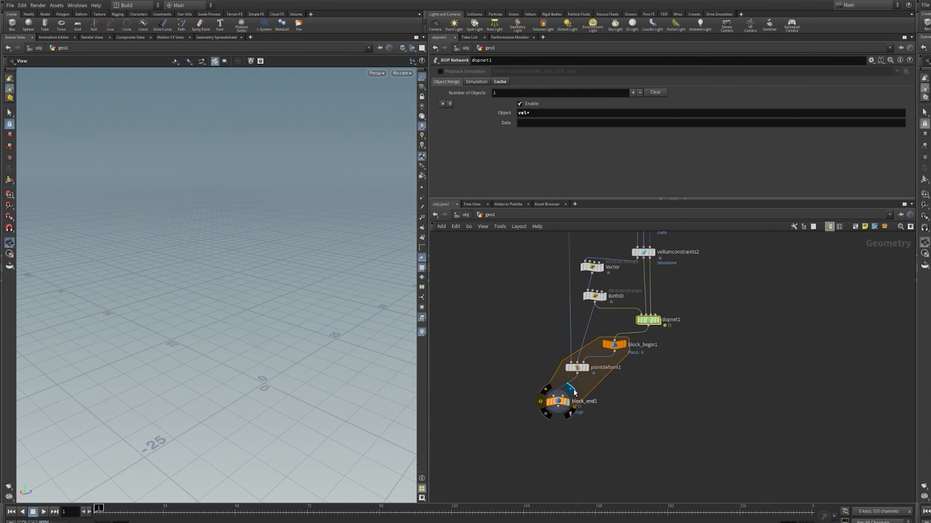
{"action": "middle_click_drag", "start_coordinate": [675, 374], "coordinate": [628, 459]}
{"action": "middle_click_drag", "start_coordinate": [716, 283], "coordinate": [697, 452]}
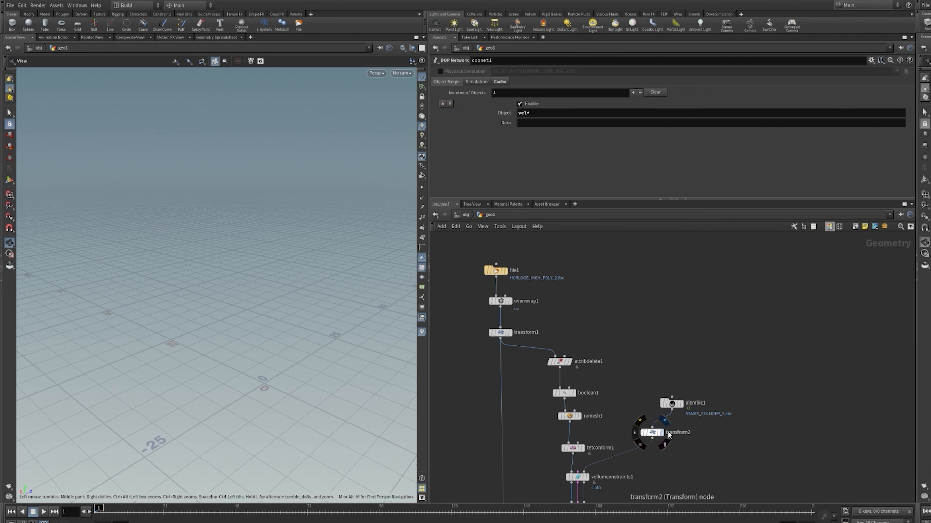
{"action": "left_click", "coordinate": [667, 446]}
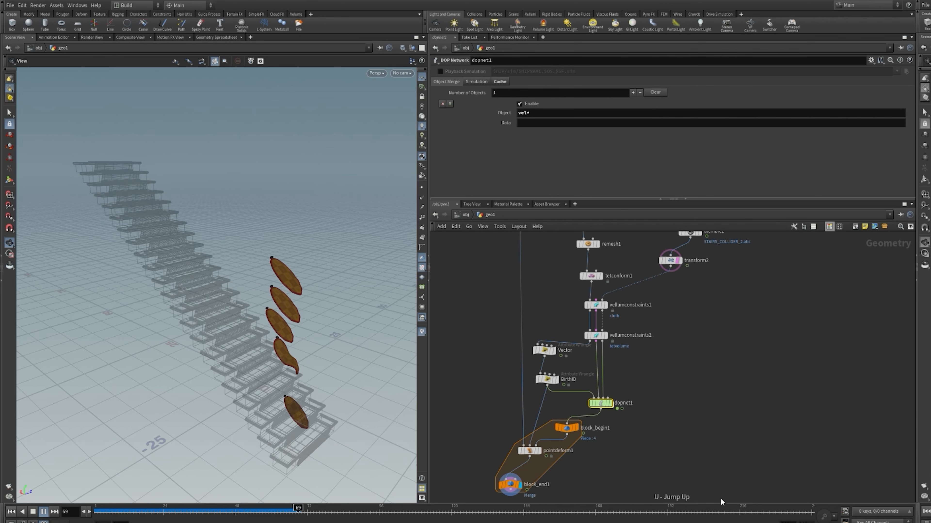
- Play the simulation of the clocks falling onto the stairs and stop it at frame 91
{"action": "middle_click_drag", "start_coordinate": [681, 456], "coordinate": [686, 417]}
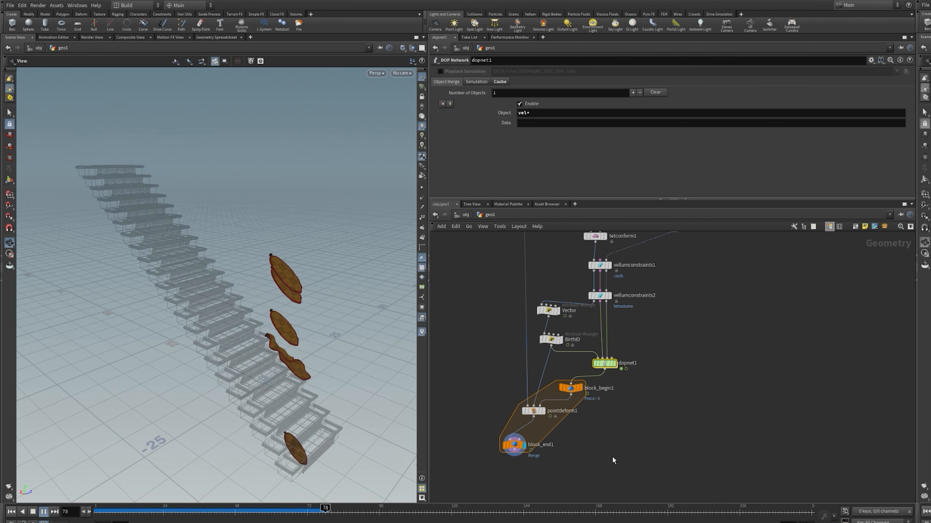
{"action": "middle_click_drag", "start_coordinate": [638, 430], "coordinate": [669, 385]}
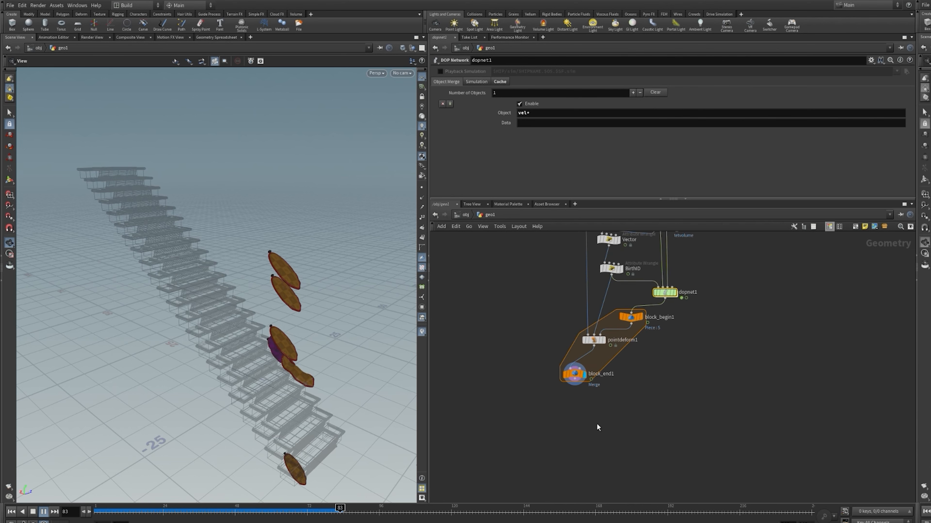
{"action": "scroll", "coordinate": [596, 423], "scroll_direction": "up", "scroll_amount": 2}
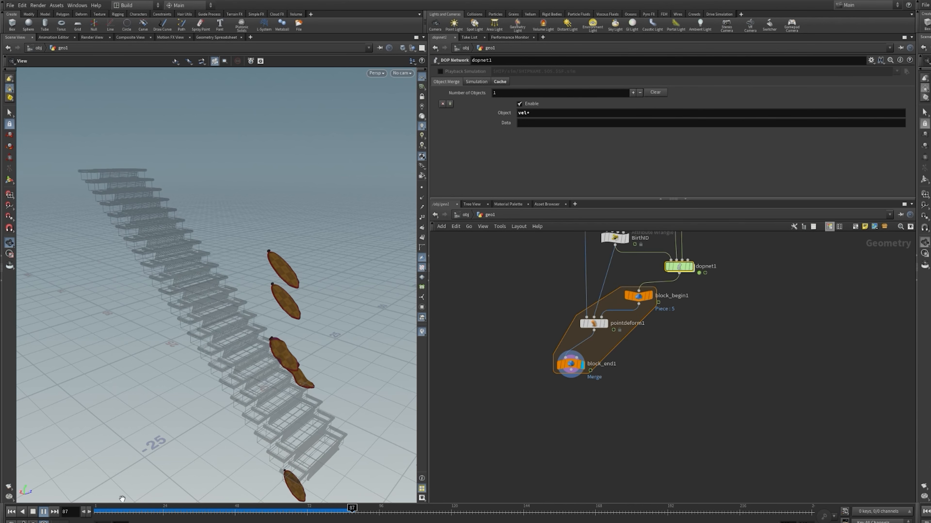
{"action": "left_click", "coordinate": [46, 514]}
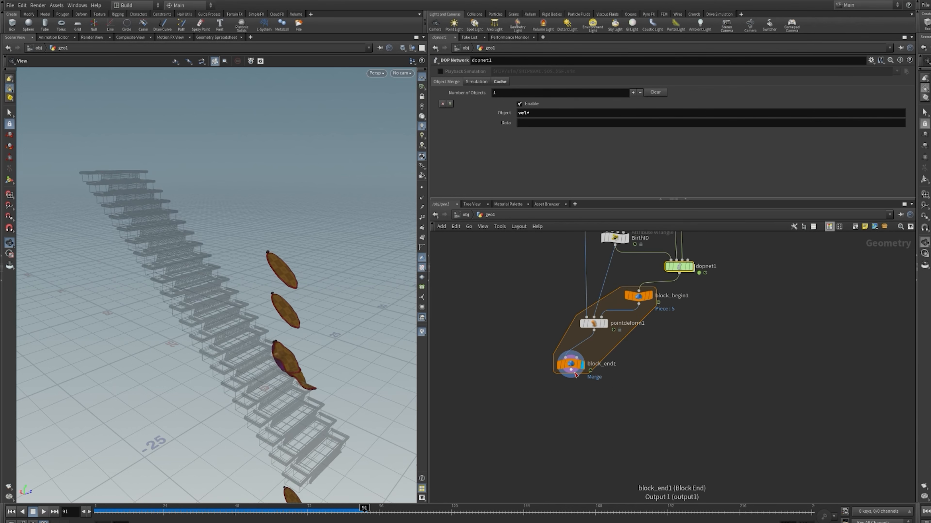
- Add a ROP Alembic Output node wired to block_end1 and enlarge the area showing its parameters
{"action": "left_click_drag", "start_coordinate": [575, 374], "coordinate": [570, 425]}
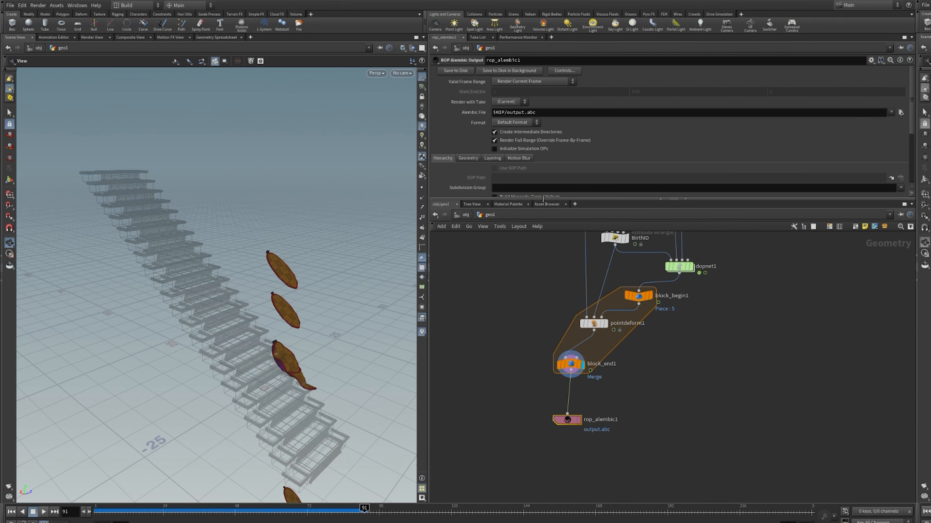
{"action": "left_click_drag", "start_coordinate": [543, 199], "coordinate": [543, 259]}
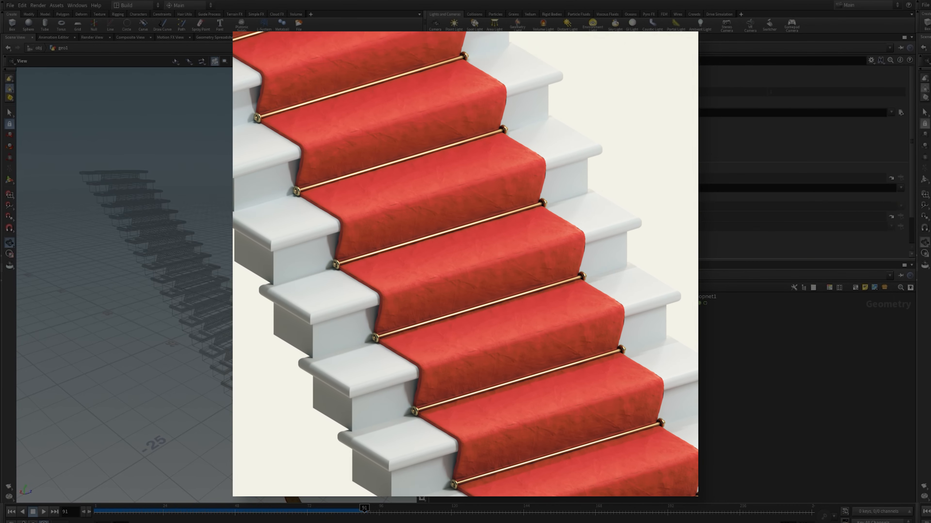